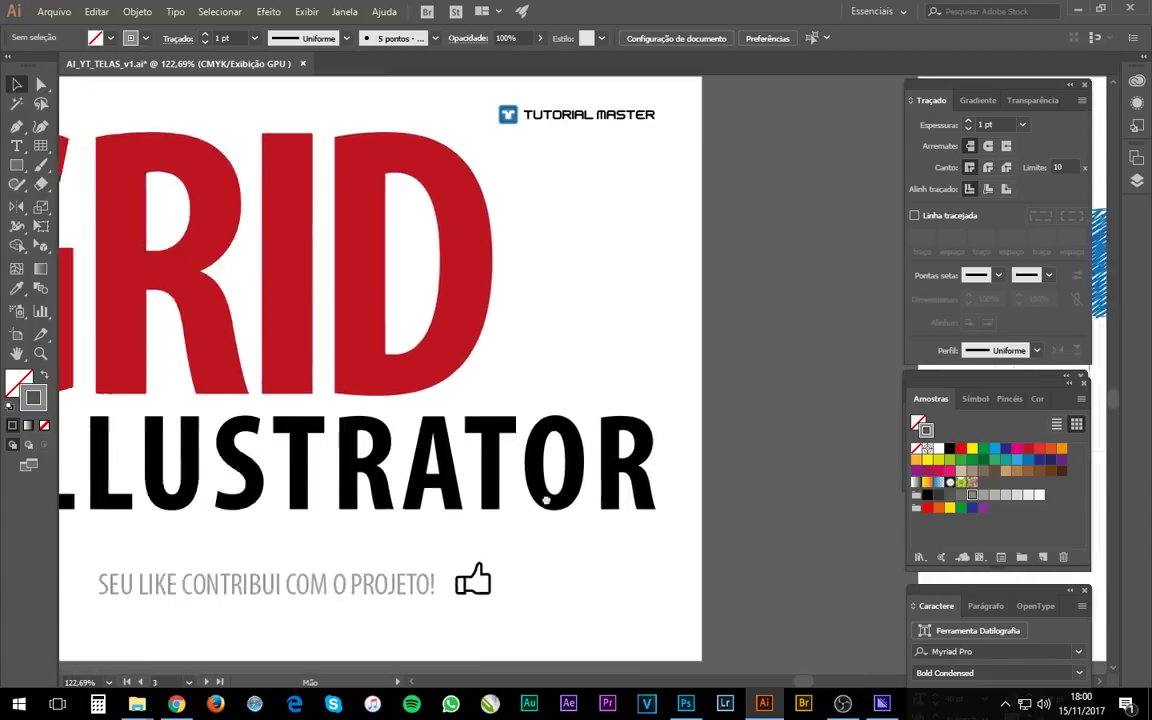
- Pan the canvas to center the DESIGN GRÁFICO sketch artboard in view
mouse_move(797, 594)
mouse_down()
mouse_move(674, 483)
mouse_move(288, 485)
mouse_up()
mouse_move(668, 483)
mouse_down()
mouse_move(568, 481)
mouse_move(496, 496)
mouse_move(563, 489)
mouse_move(541, 494)
mouse_up()
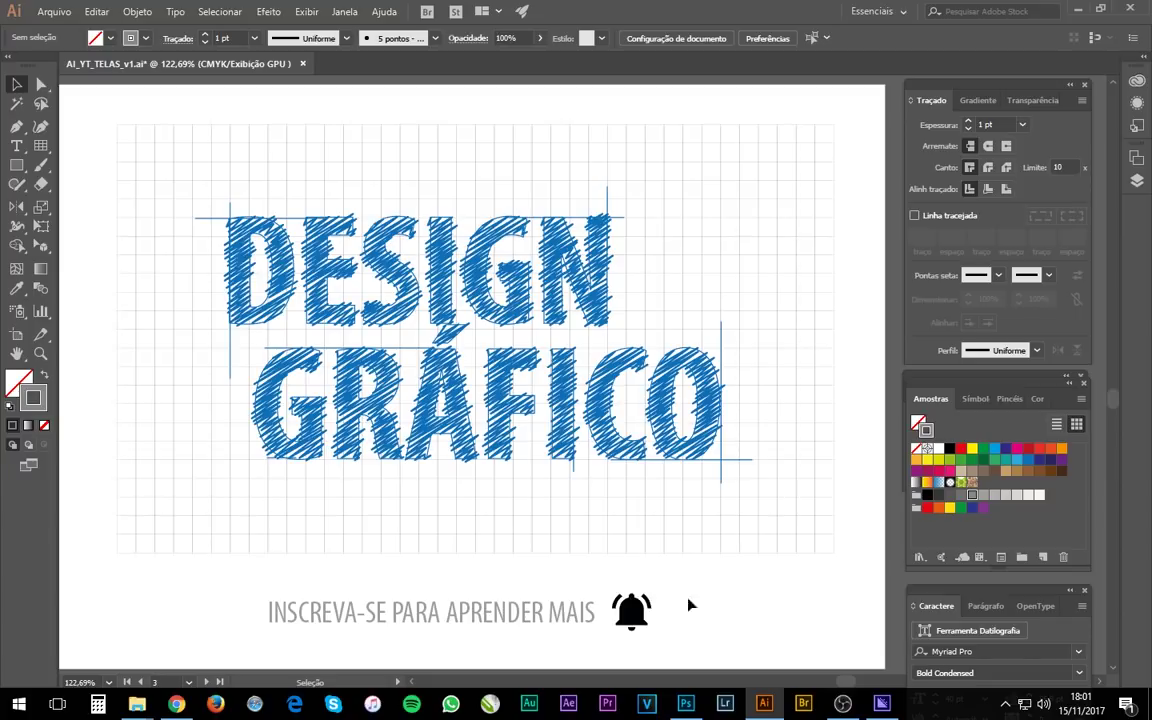
- Pan right past the VALOR table artboard to the blank TUTORIAL MASTER artboard
key(space)
scroll(301, 516, right, 1)
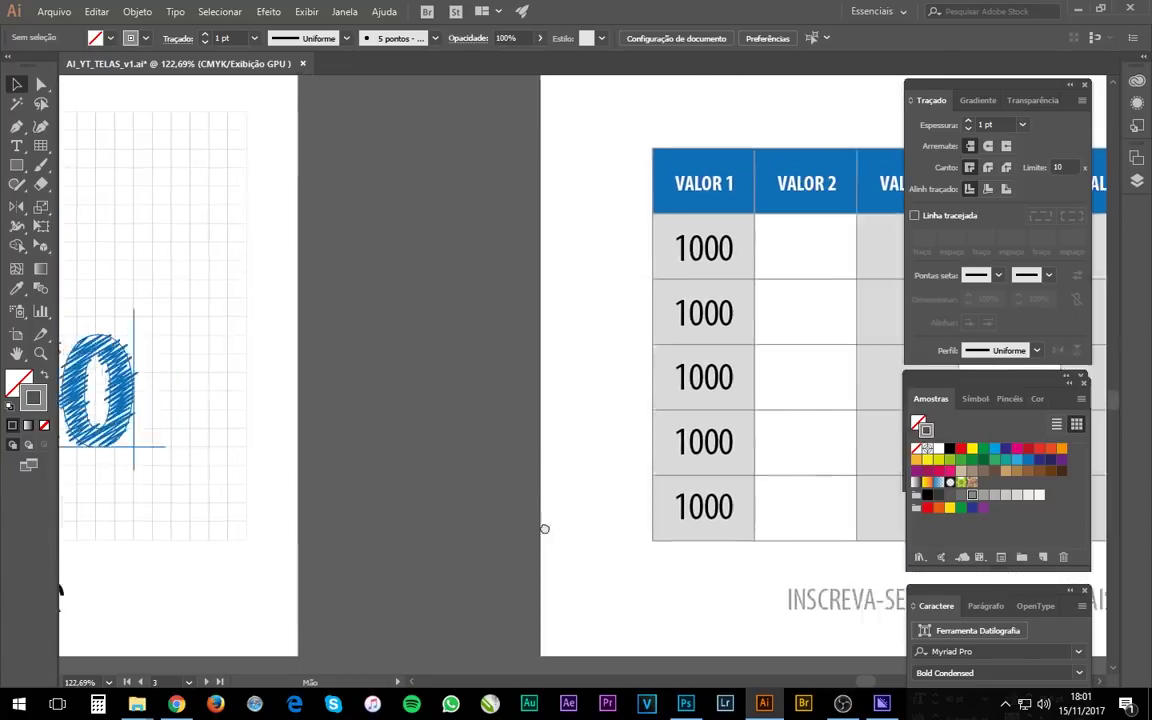
scroll(542, 527, right, 3)
scroll(511, 532, right, 1)
drag(578, 535, 563, 545)
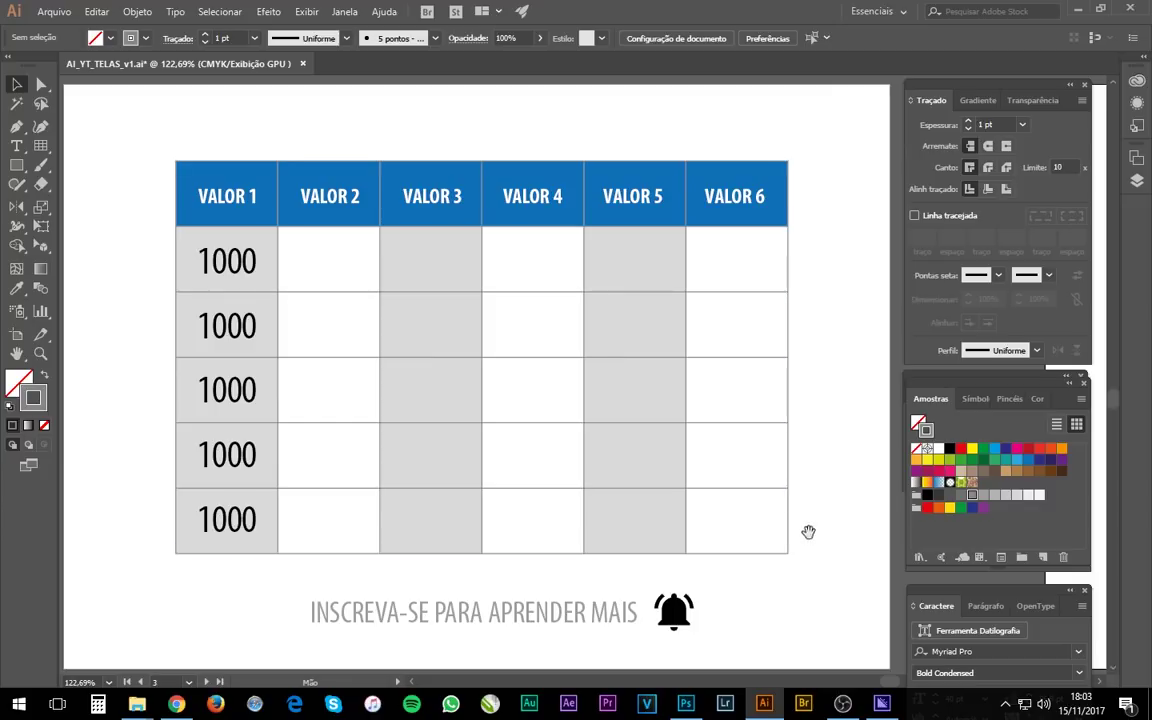
mouse_move(805, 530)
mouse_down()
mouse_move(709, 493)
mouse_move(594, 539)
mouse_up()
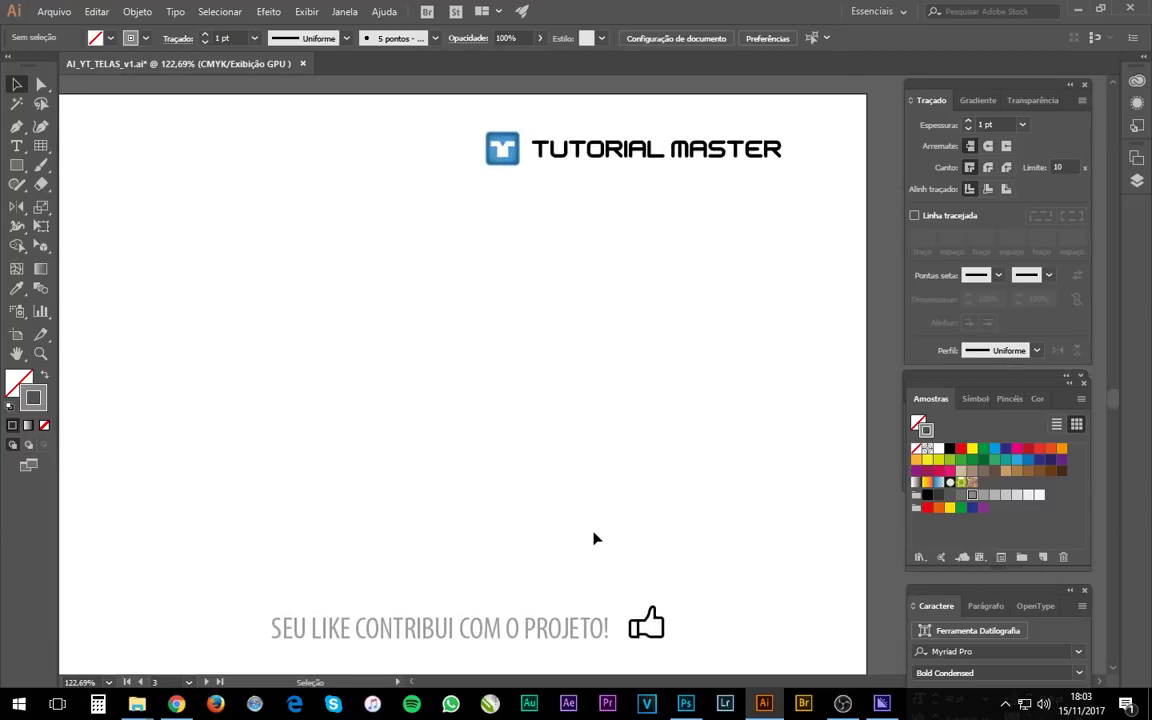
- Select the Rectangular Grid Tool and accept its options of 9 horizontal and 19 vertical dividers
click(41, 147)
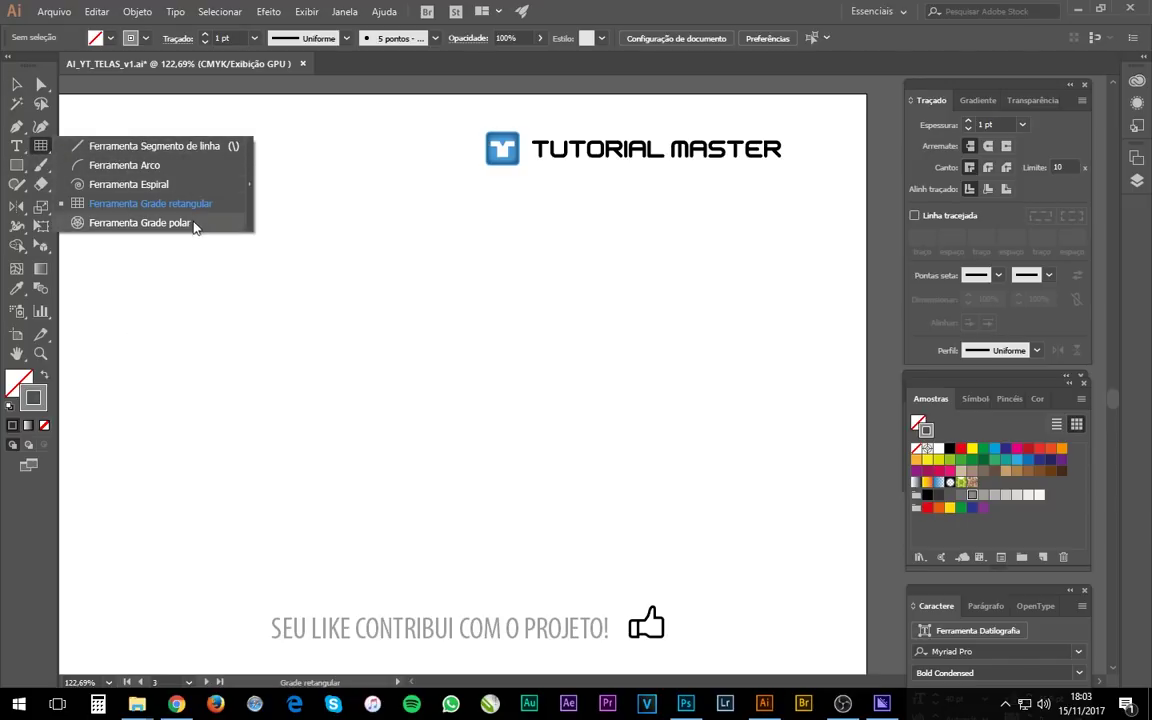
click(189, 208)
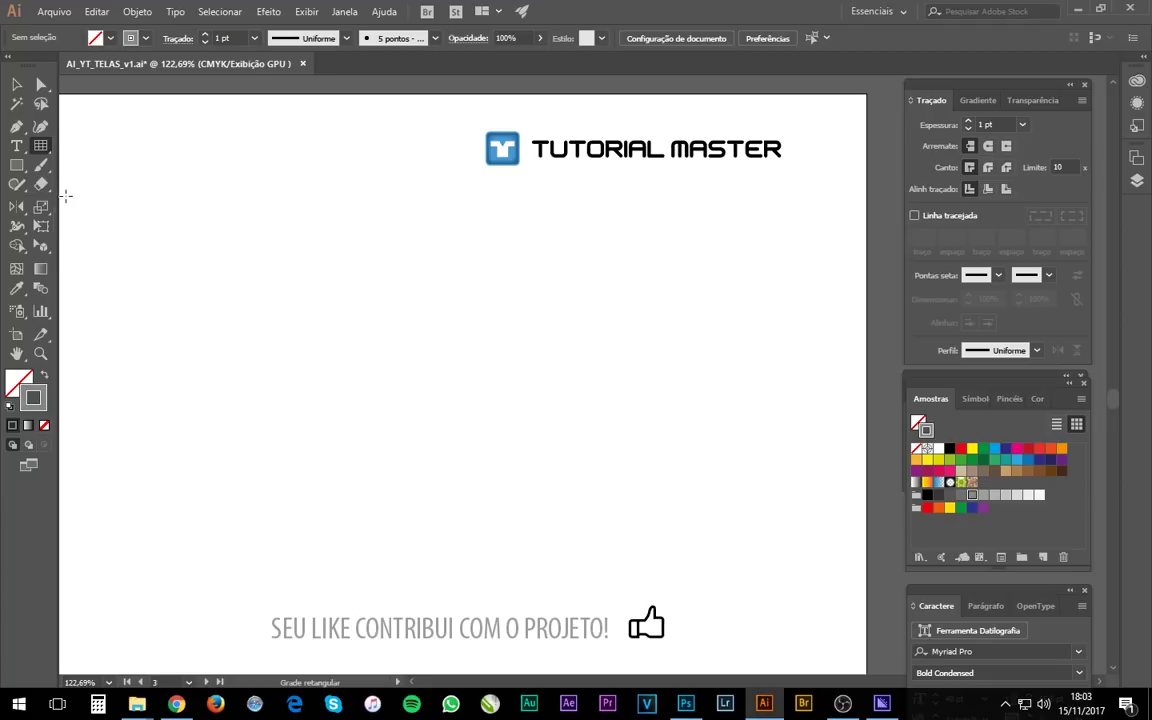
double_click(41, 148)
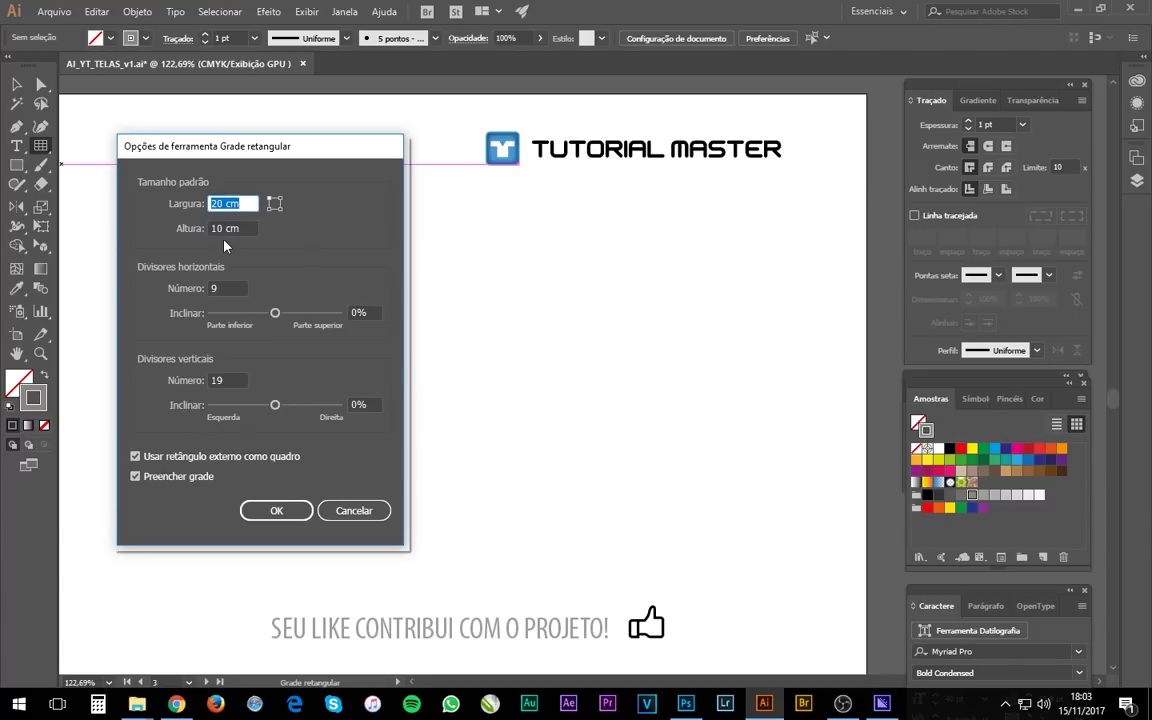
click(354, 511)
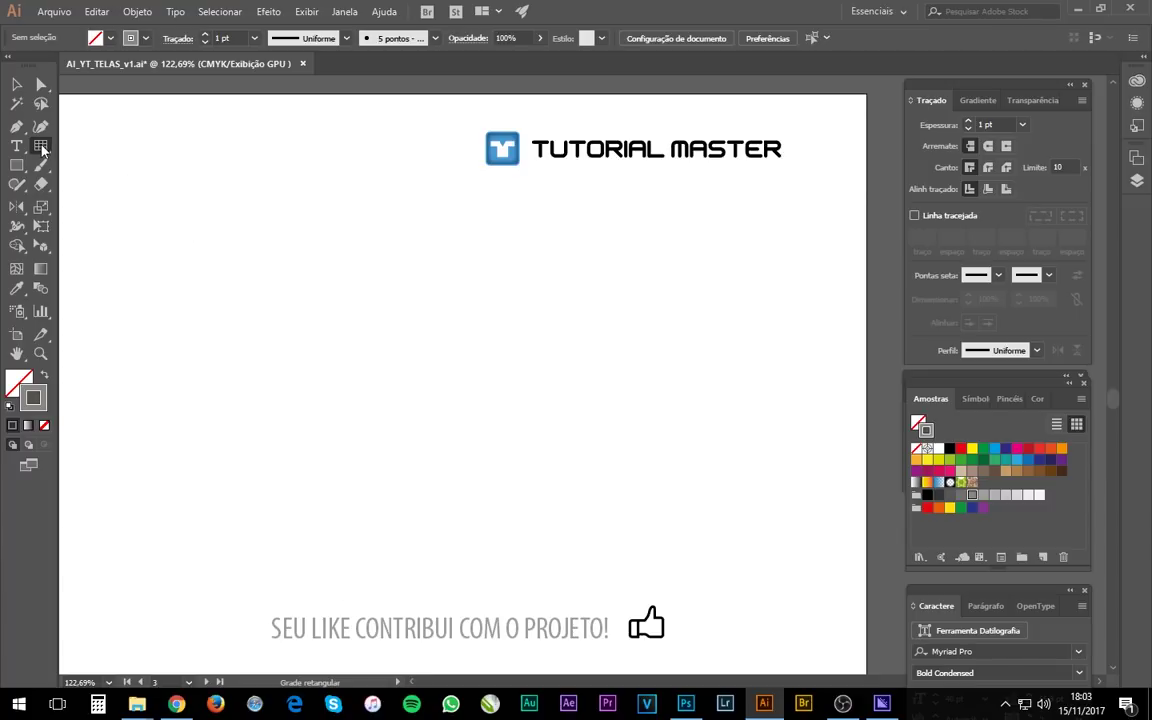
- Drag out a test grid across the artboard, then delete it
drag(158, 228, 826, 572)
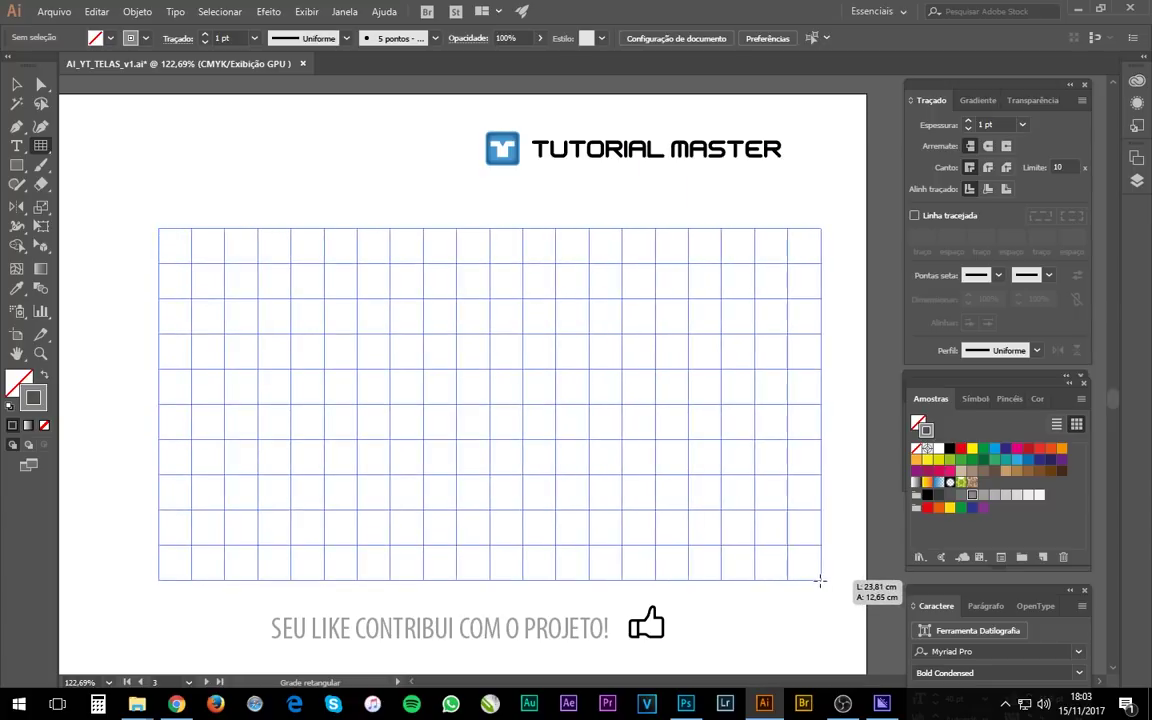
drag(826, 572, 797, 569)
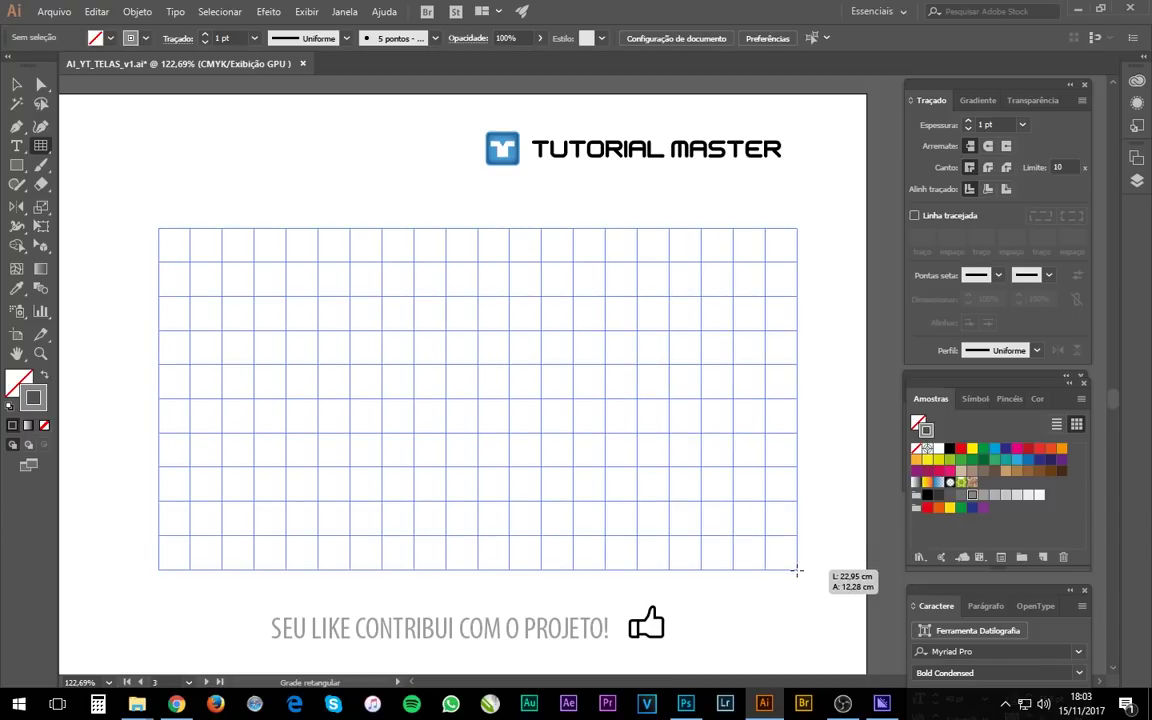
drag(797, 569, 797, 569)
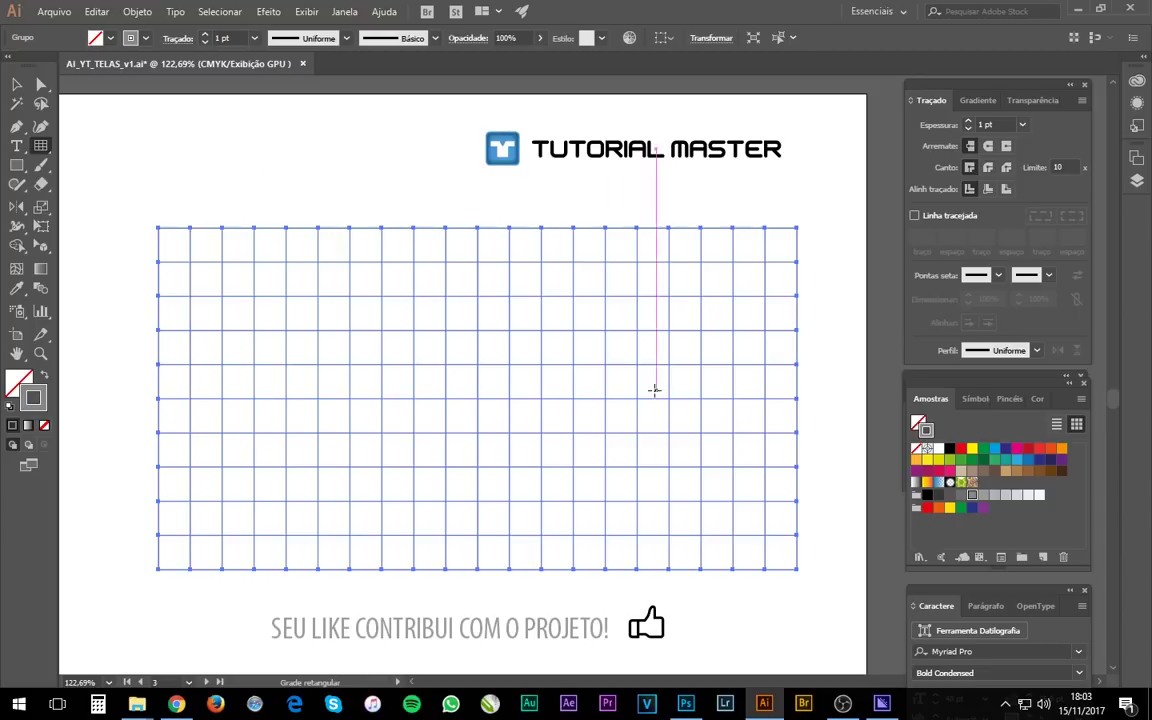
key(ctrl)
key(Delete)
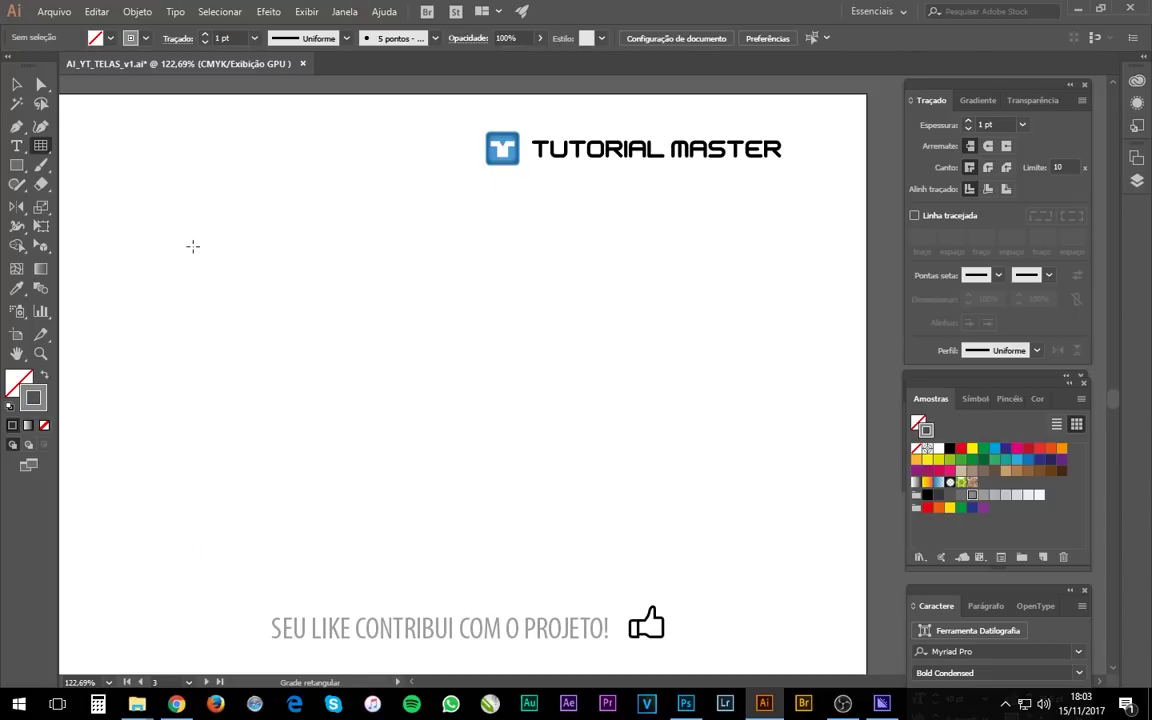
- Drag out a large grid below the logo, previewing vertical divider skew before restoring even spacing
drag(180, 226, 476, 455)
key(ctrl+z)
mouse_move(168, 220)
mouse_down()
mouse_move(789, 568)
mouse_move(395, 351)
mouse_move(689, 414)
mouse_move(725, 483)
mouse_move(805, 514)
mouse_move(762, 474)
mouse_move(802, 550)
mouse_move(788, 537)
mouse_up()
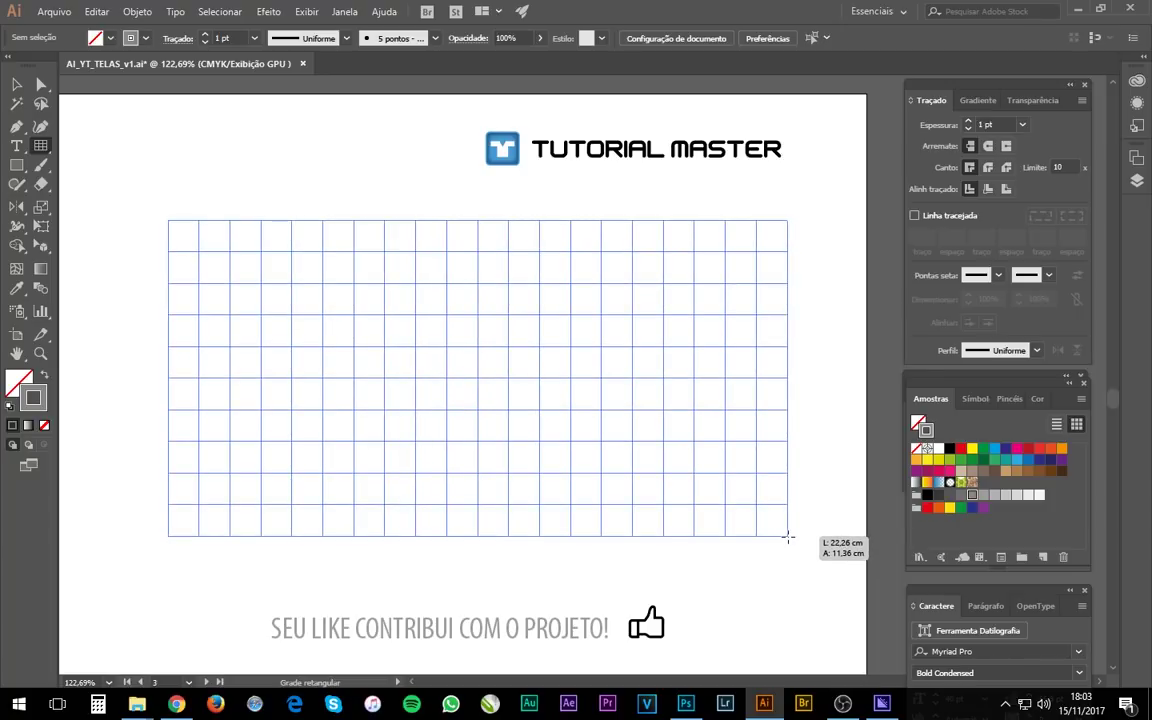
key(c)
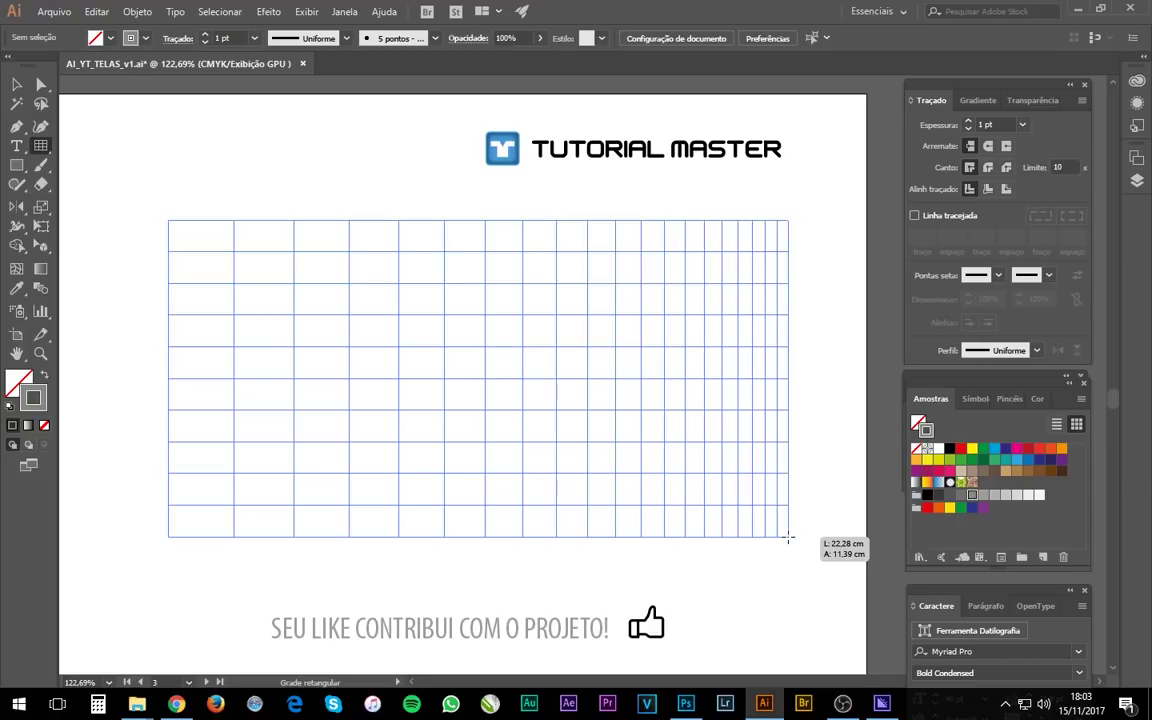
key(c)
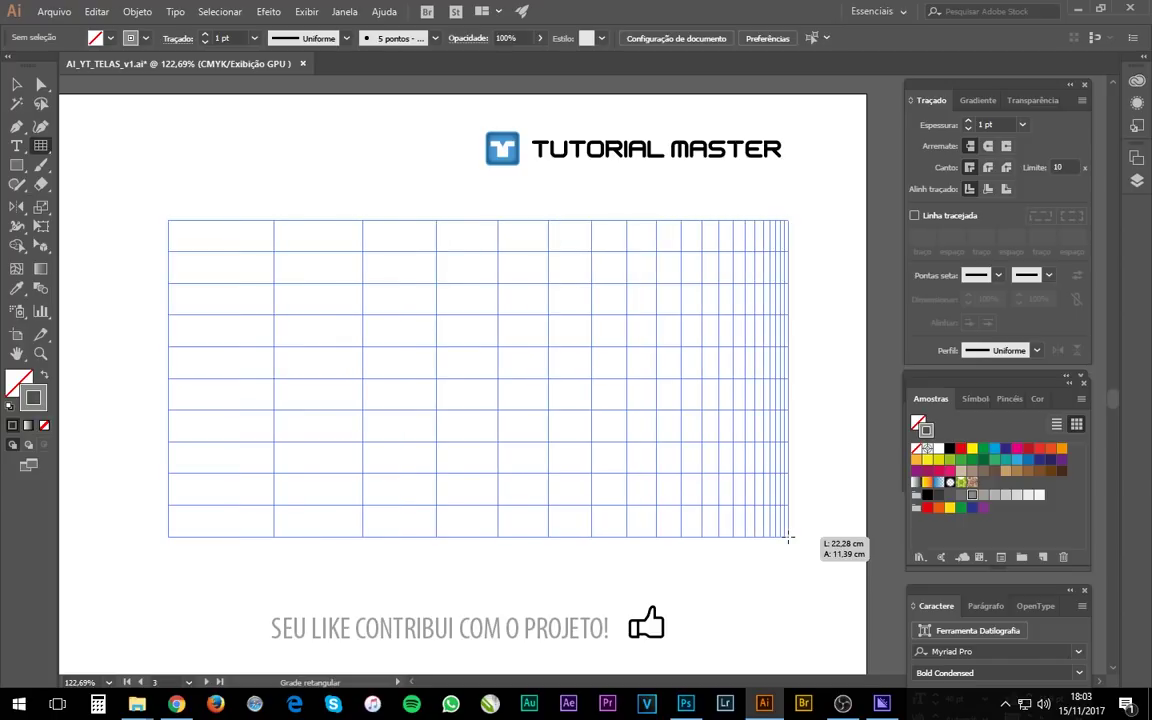
key(x)
key(x)
key(x)
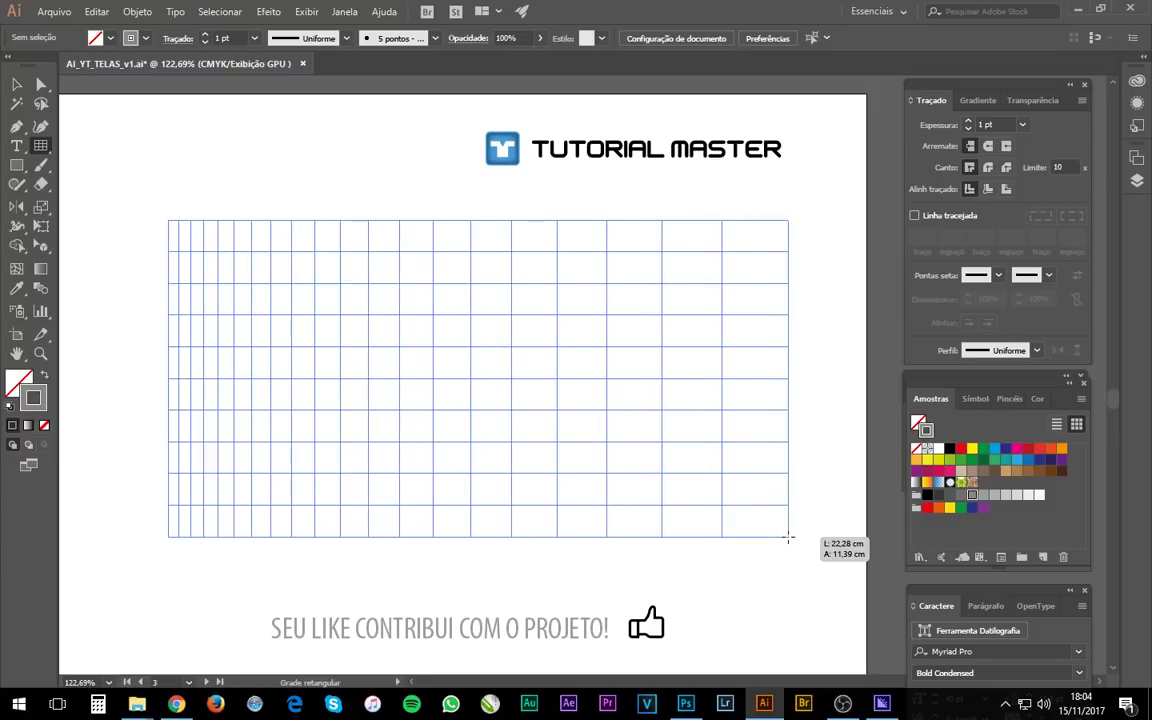
key(c)
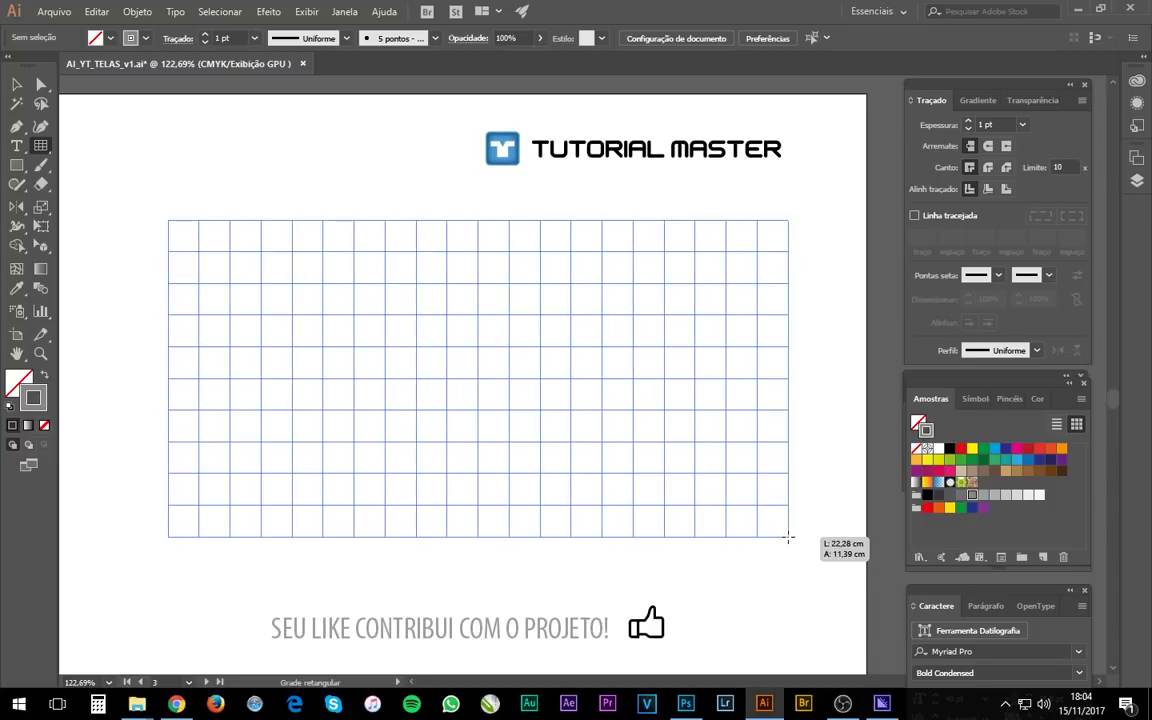
key(c)
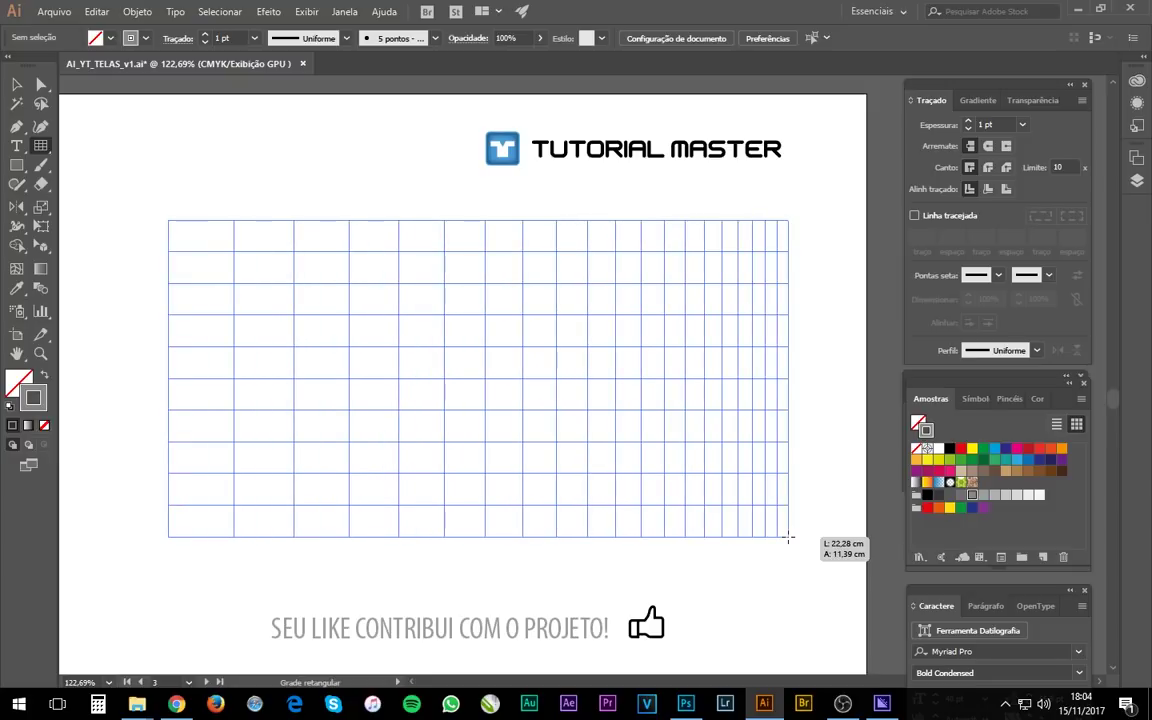
key(x)
key(x)
key(c)
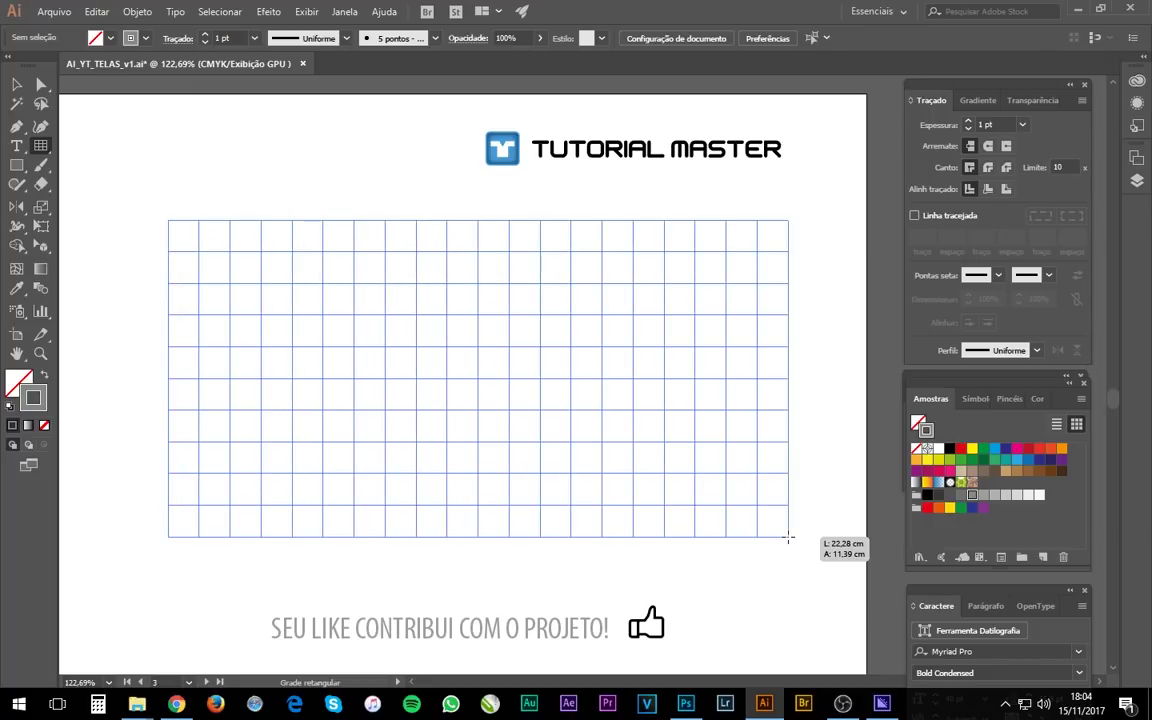
key(c)
key(c)
key(c)
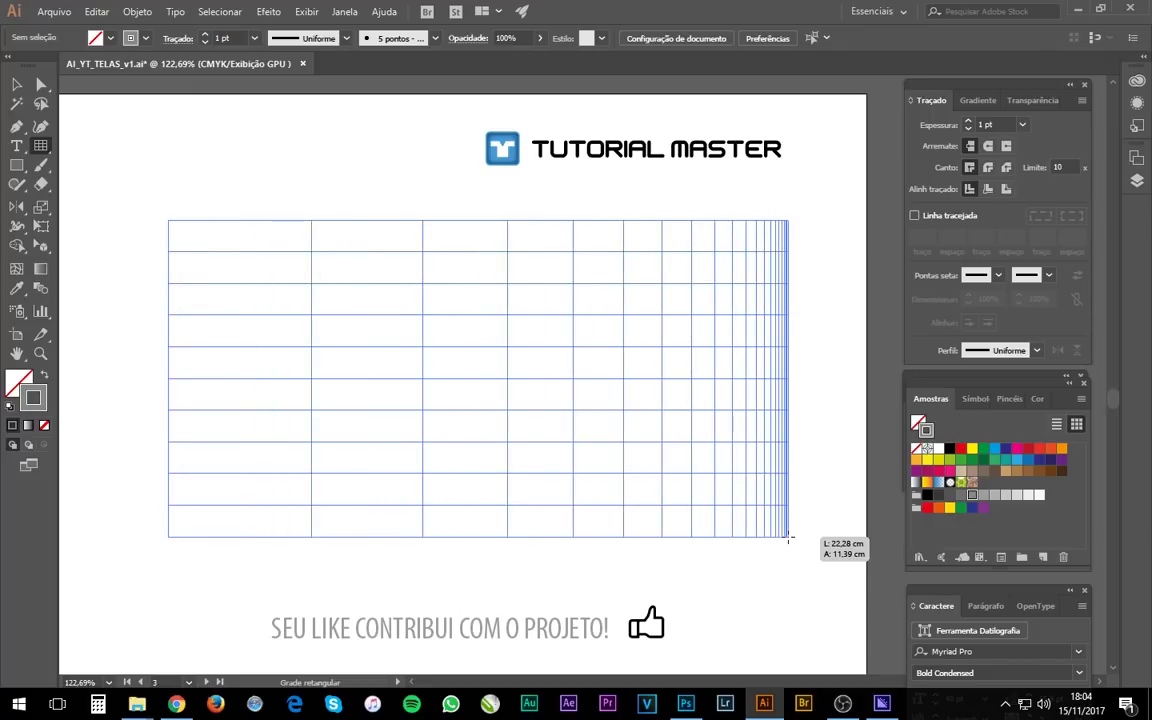
key(x)
key(x)
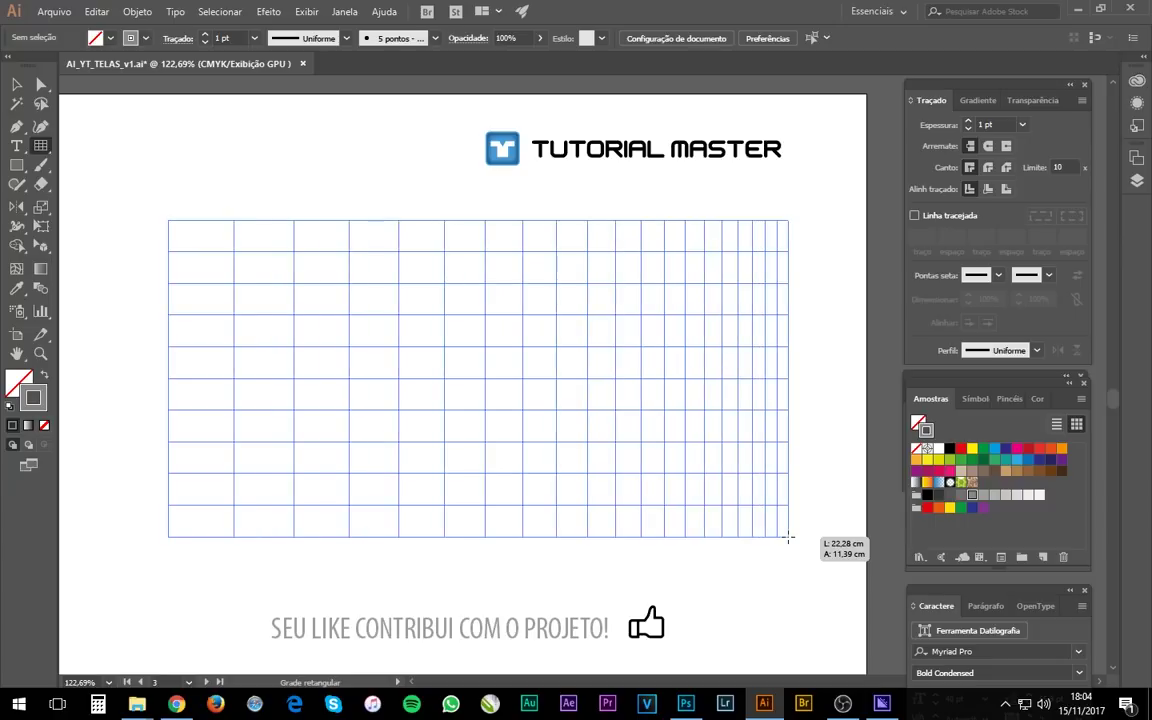
key(x)
key(x)
key(x)
key(c)
key(c)
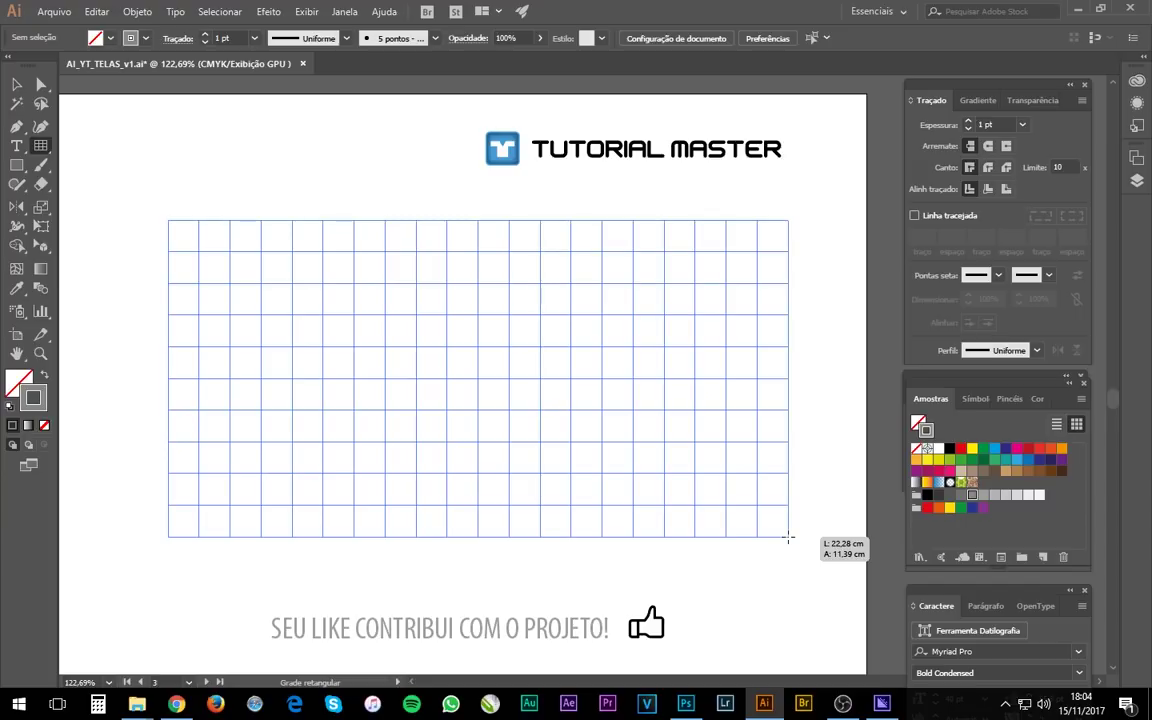
- Adjust vertical and horizontal divider skew back to even, and finish the grid at 22,03 × 11,19 cm
drag(788, 537, 779, 538)
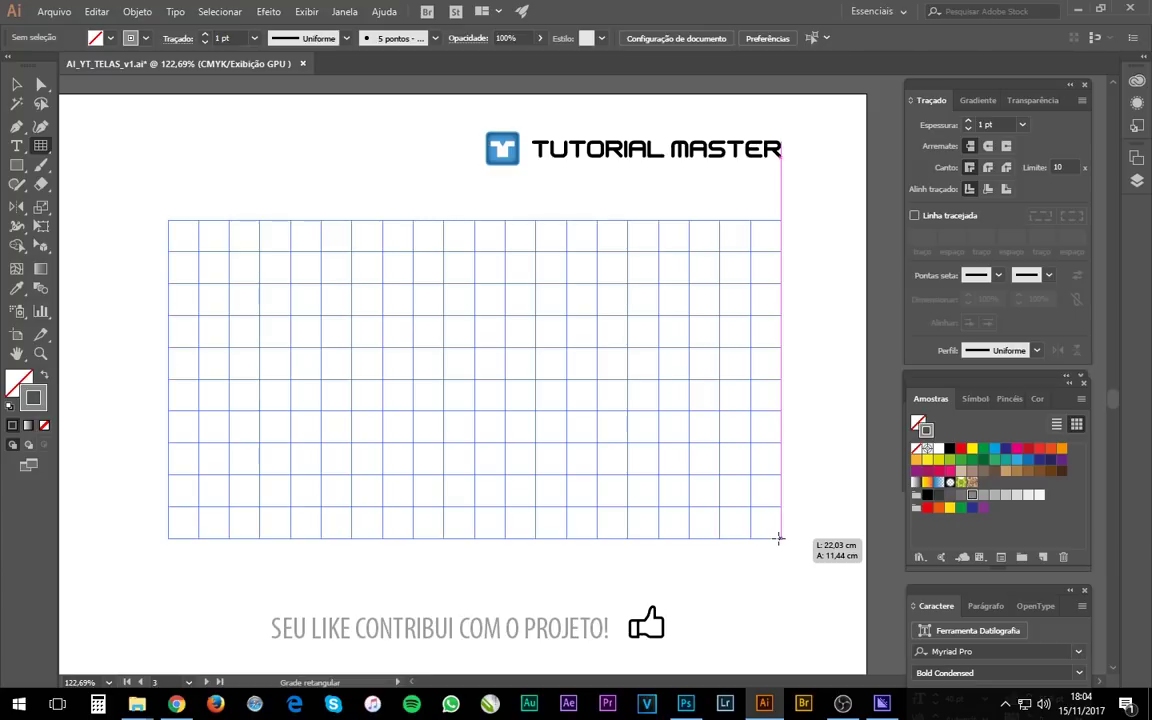
key(x)
key(x)
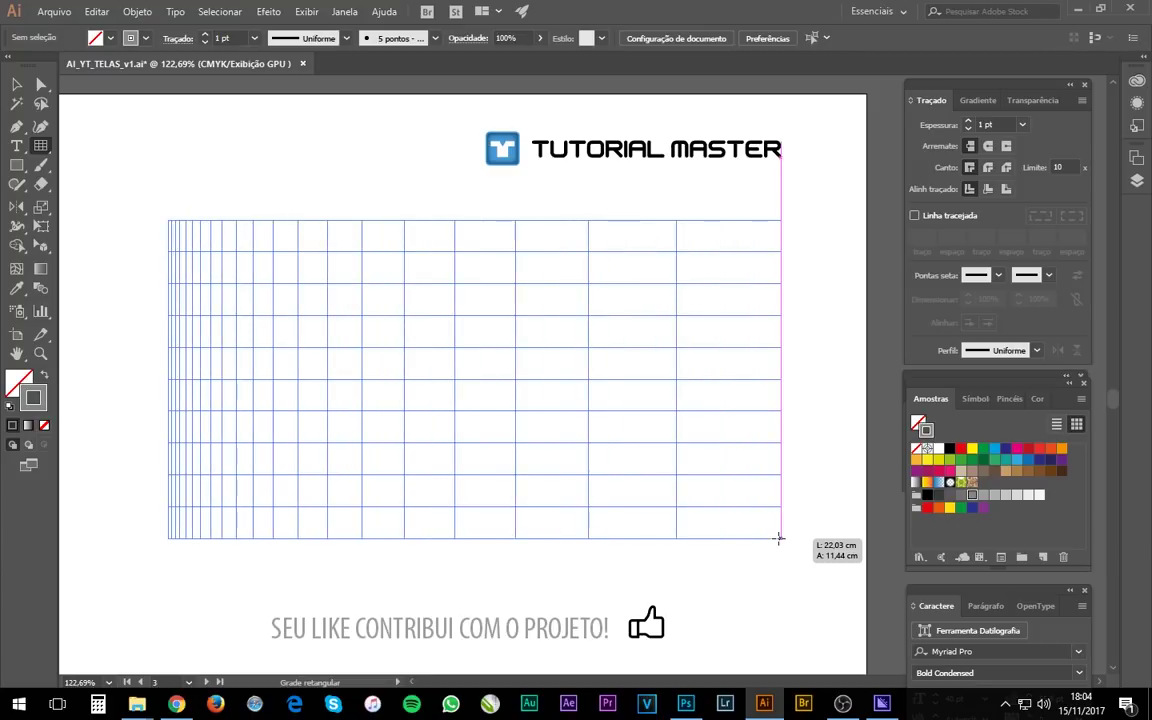
key(x)
key(x)
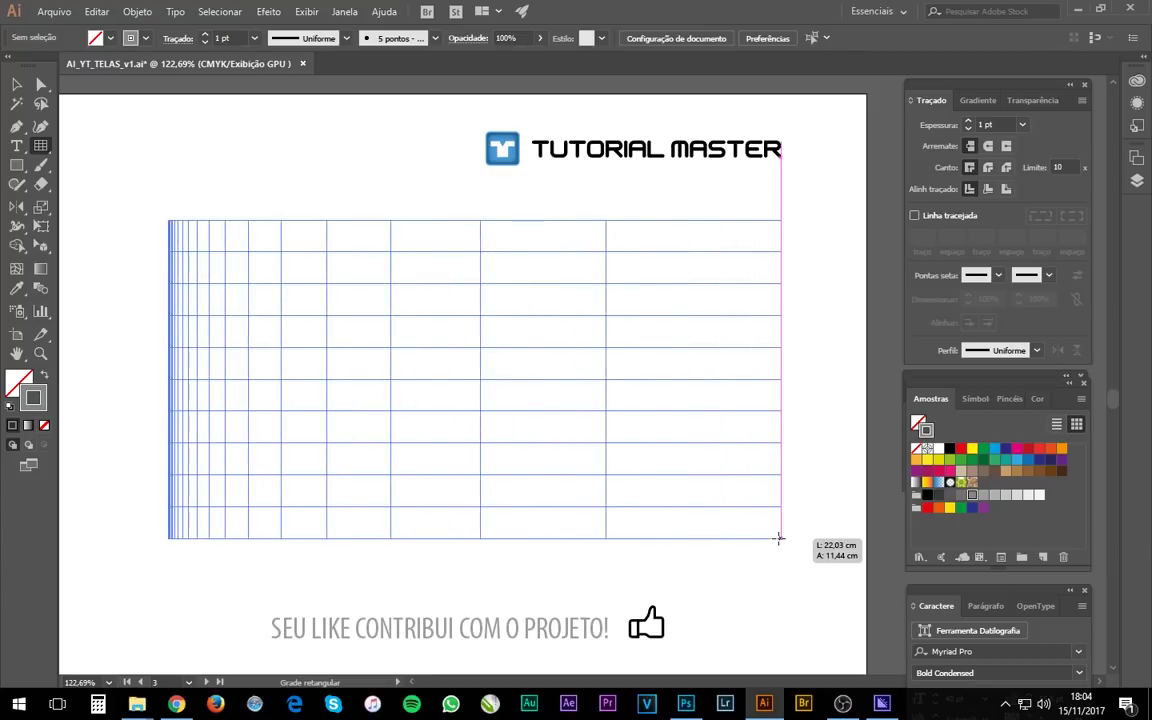
key(c)
key(c)
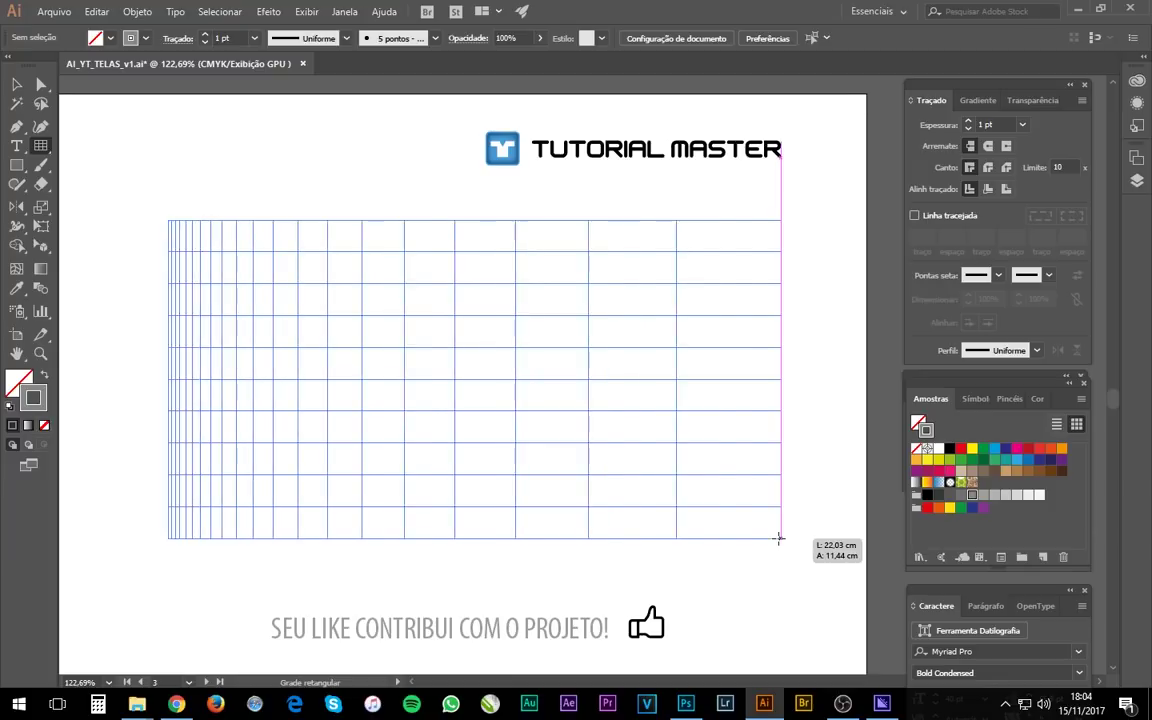
key(c)
key(c)
key(c)
key(c)
key(c)
key(c)
key(x)
key(x)
key(x)
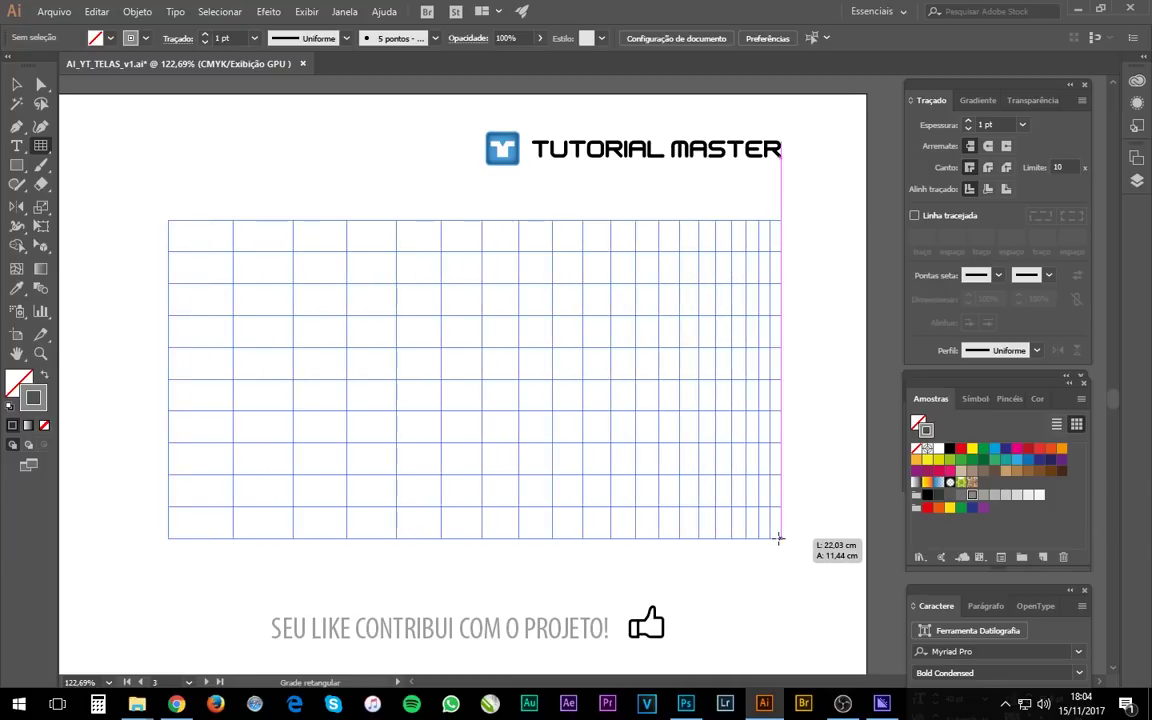
key(x)
key(x)
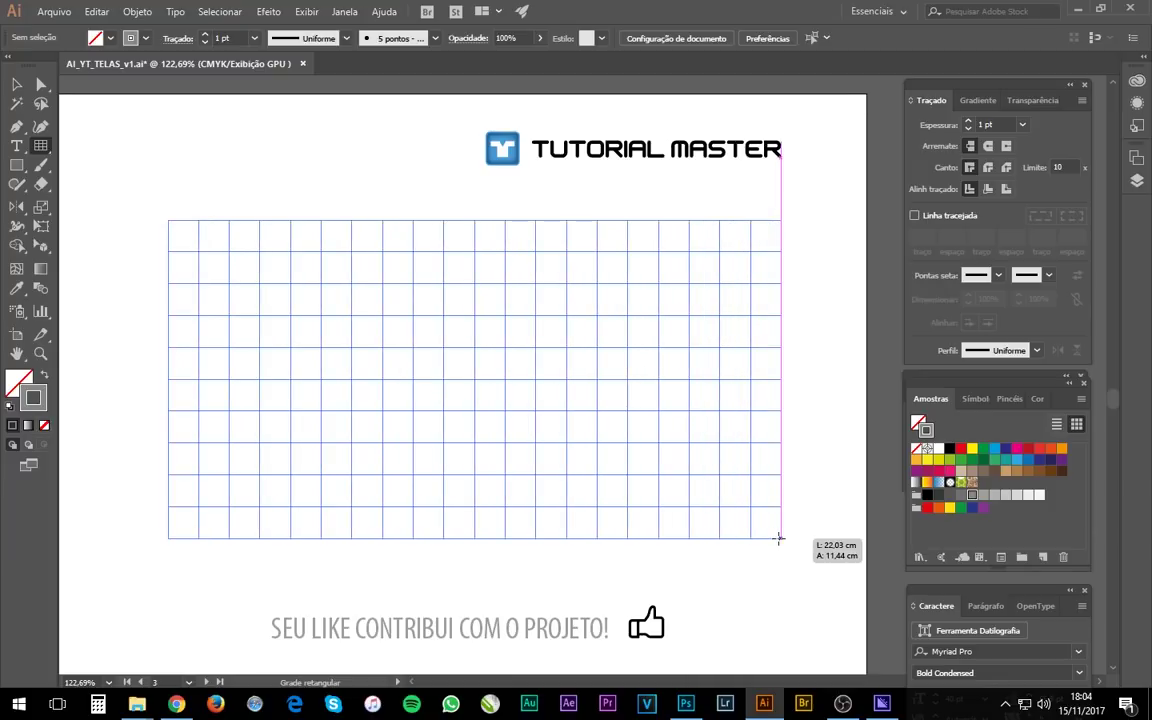
key(v)
key(v)
key(v)
key(v)
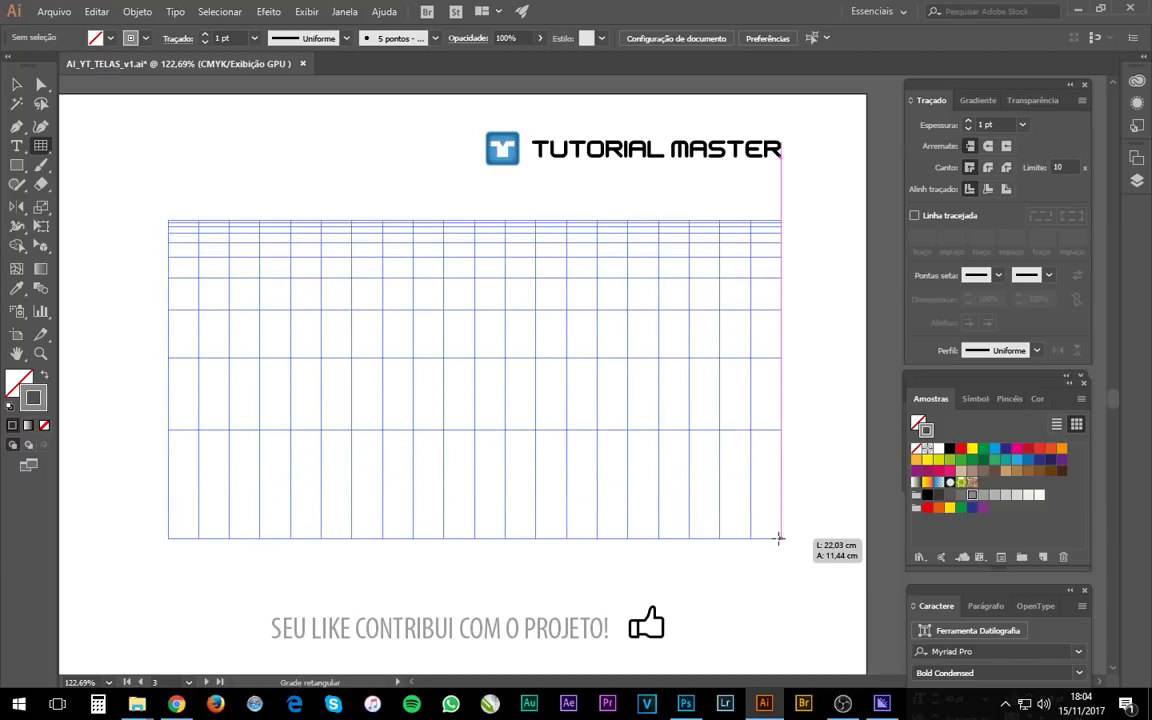
key(f)
key(f)
key(f)
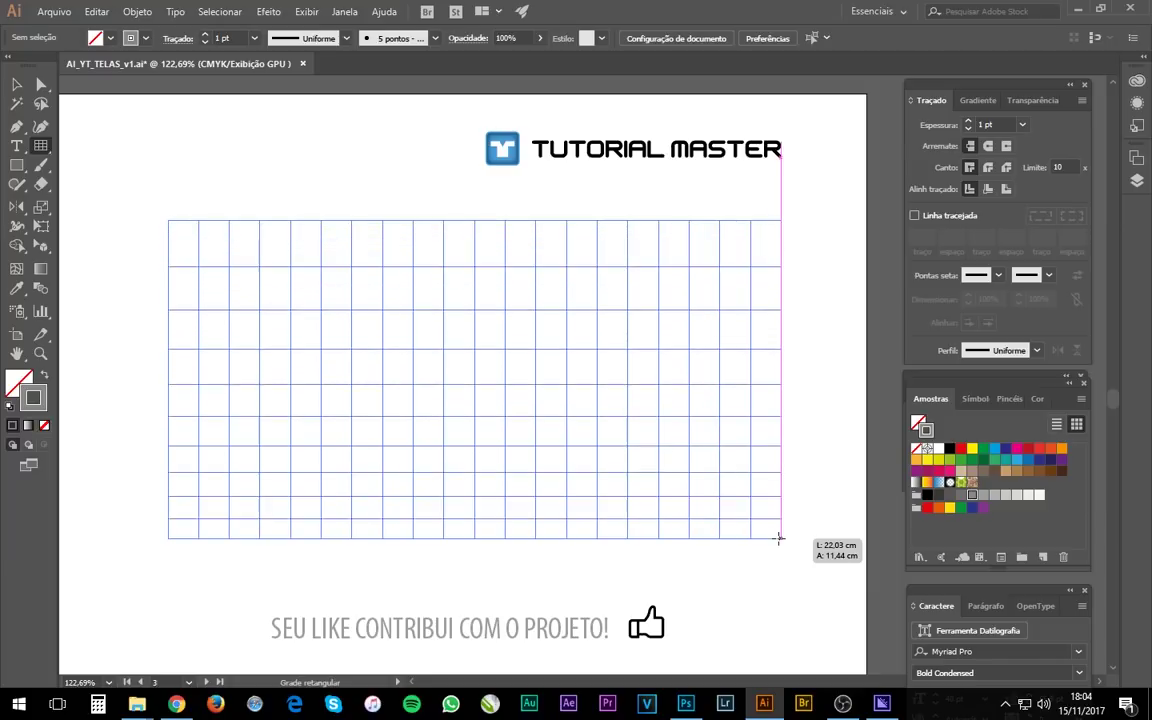
key(f)
key(f)
key(v)
key(v)
key(v)
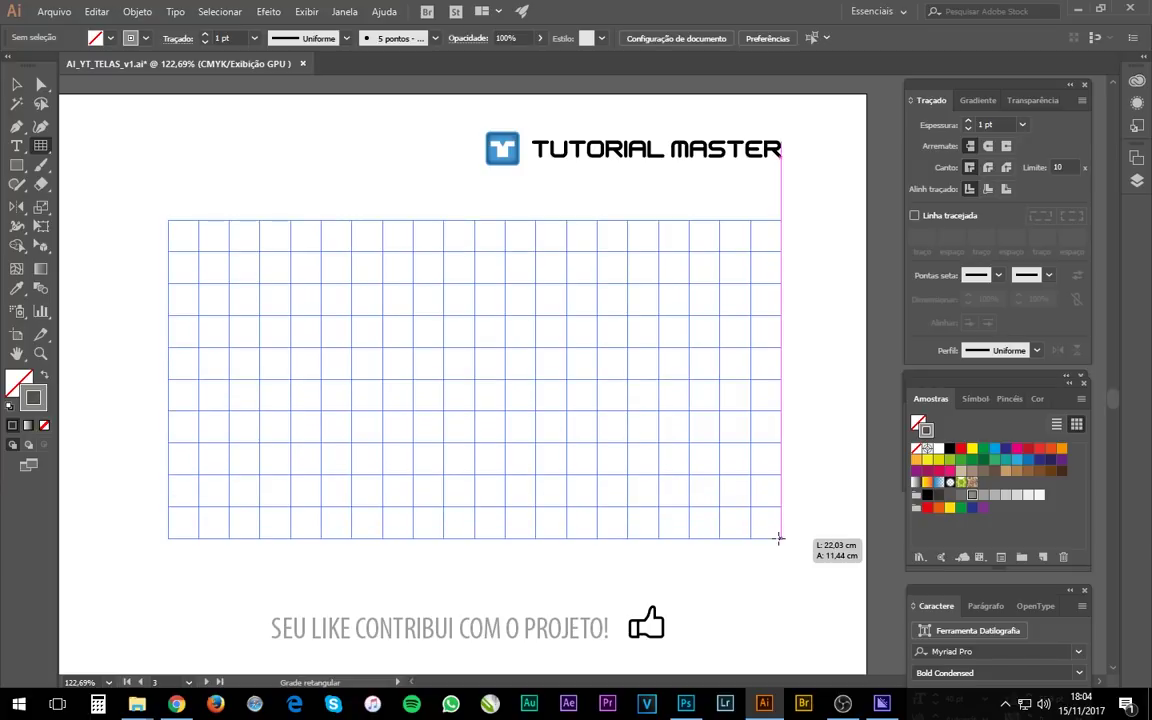
drag(779, 538, 782, 531)
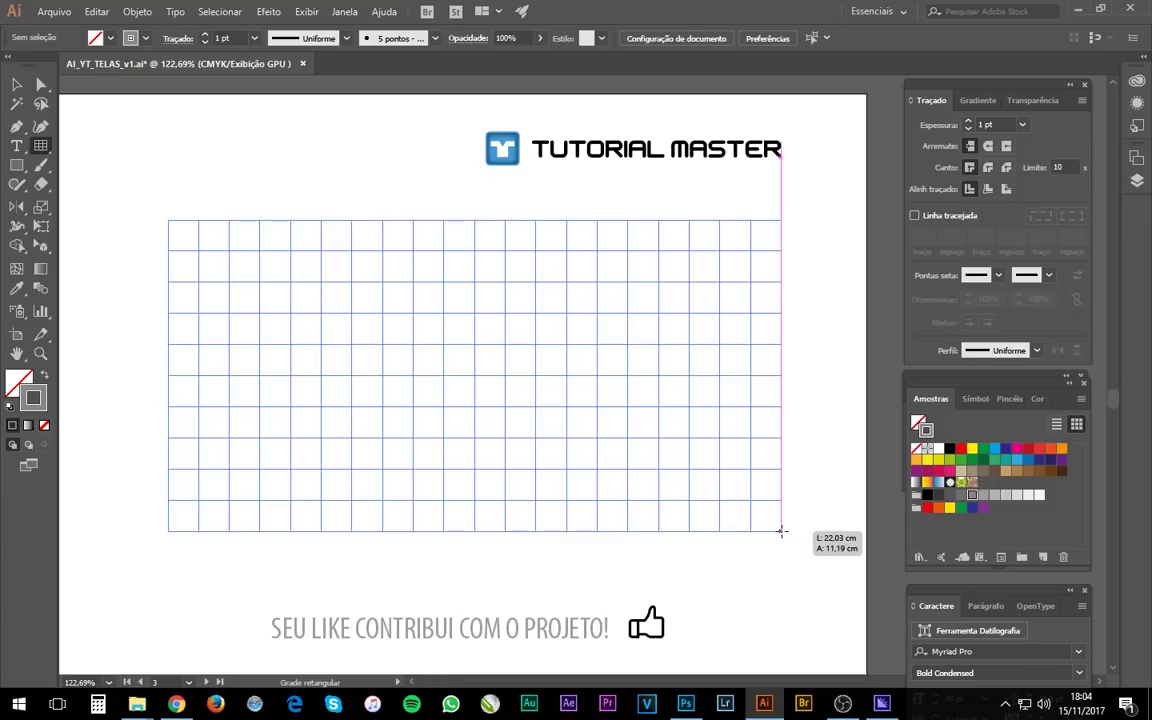
drag(782, 531, 782, 531)
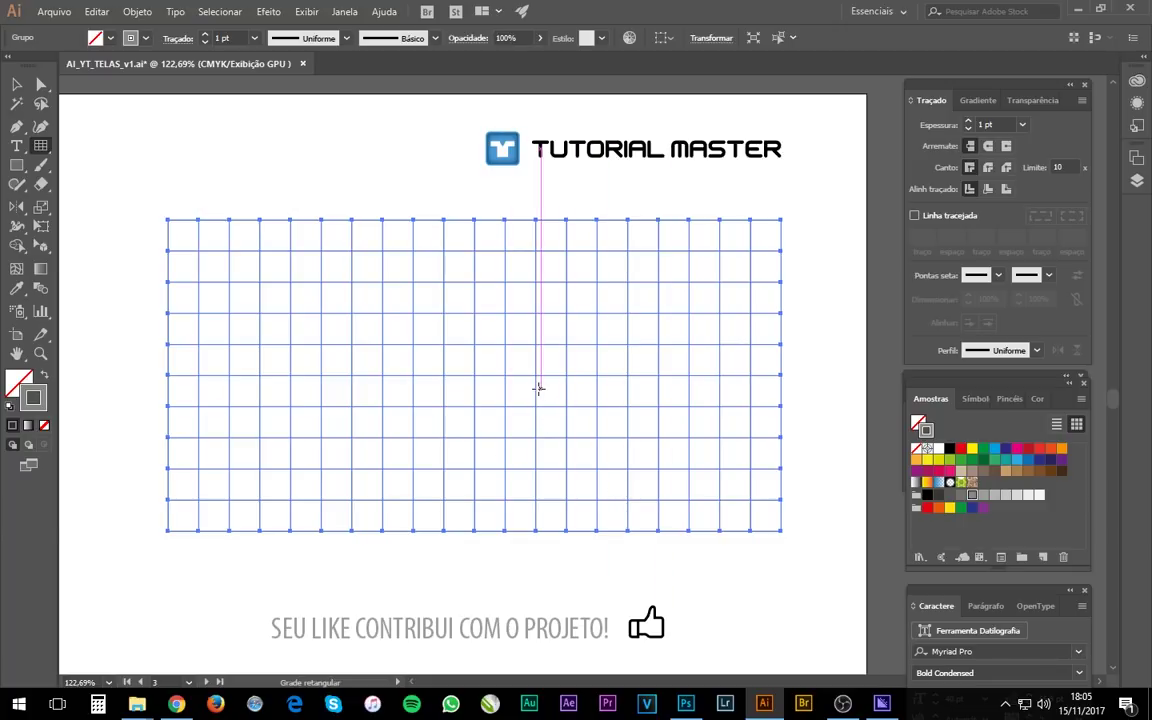
- Delete the drawn grid and enter Largura 20 cm and Altura 10 cm in the grid options
key(Delete)
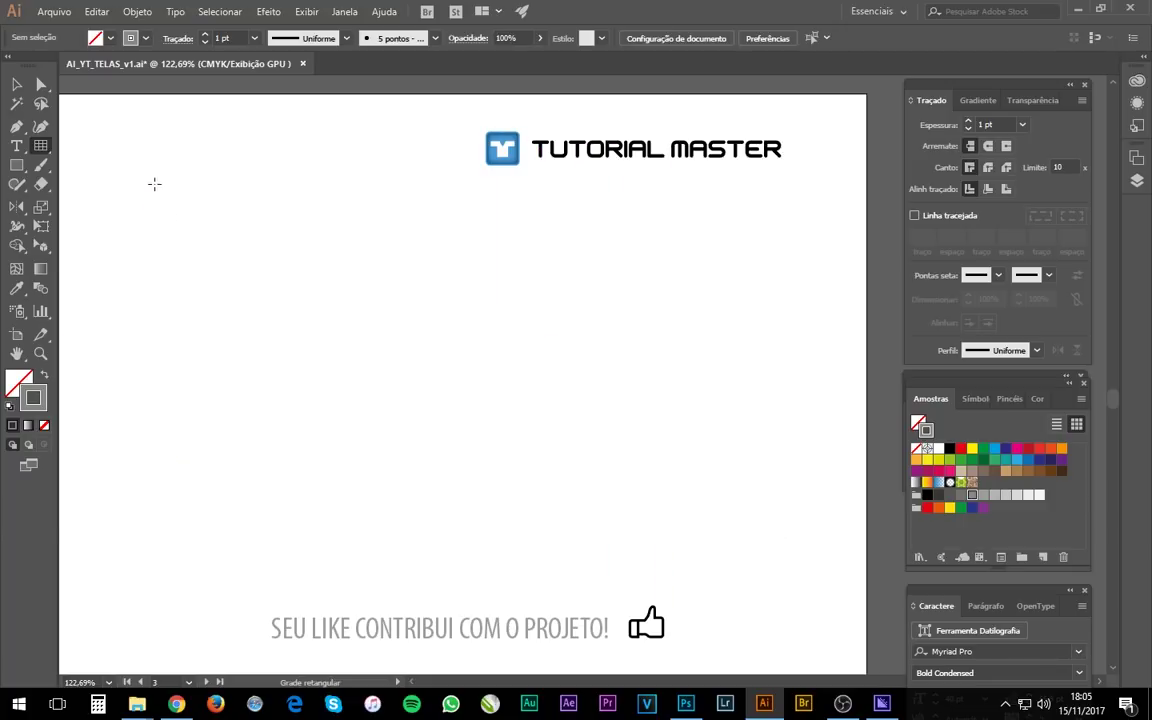
click(157, 177)
drag(291, 150, 318, 155)
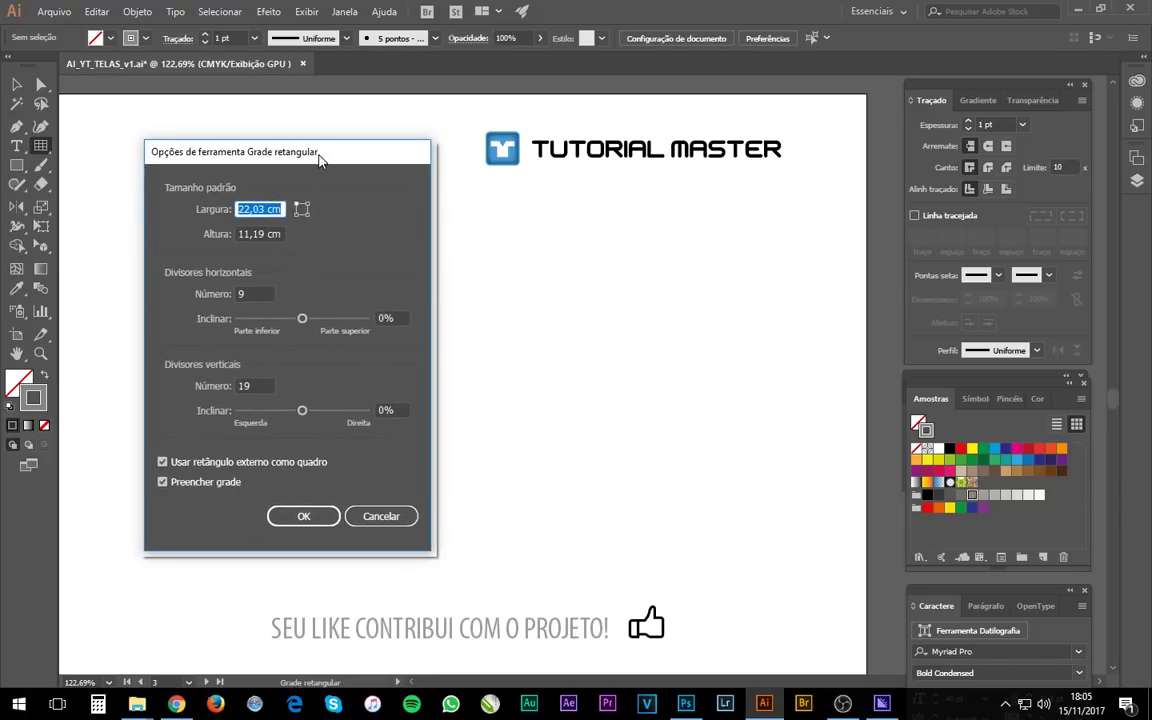
click(257, 208)
drag(262, 208, 236, 209)
text(20)
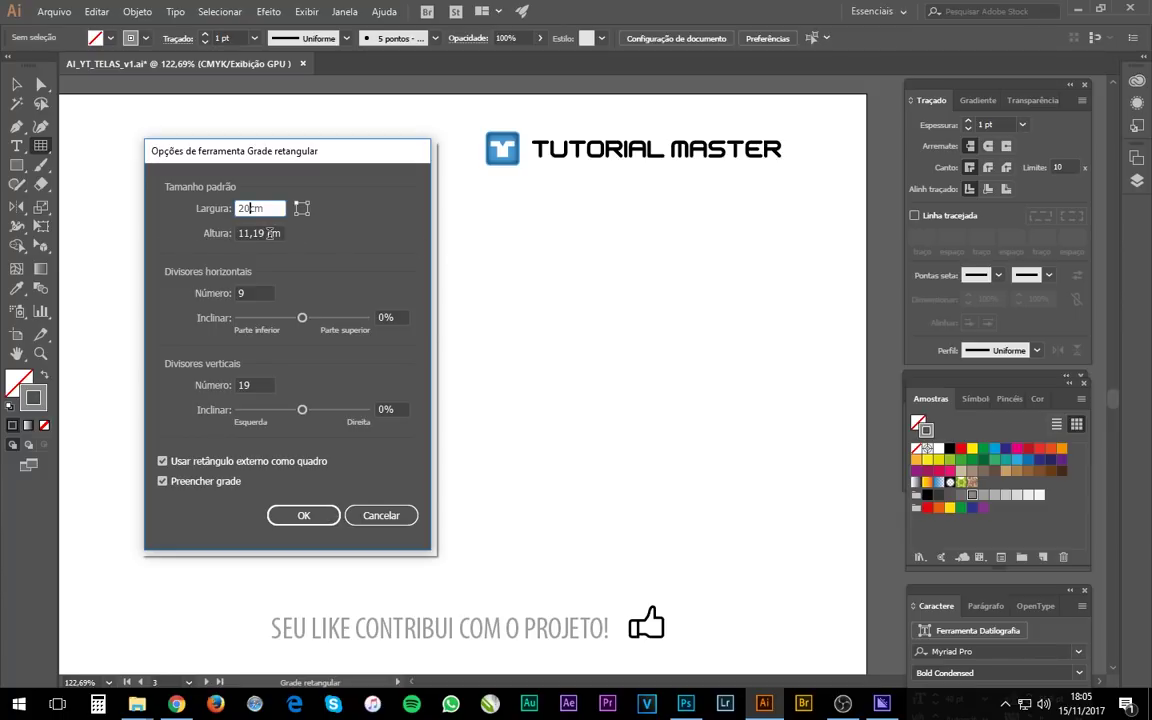
key(Tab)
text(10)
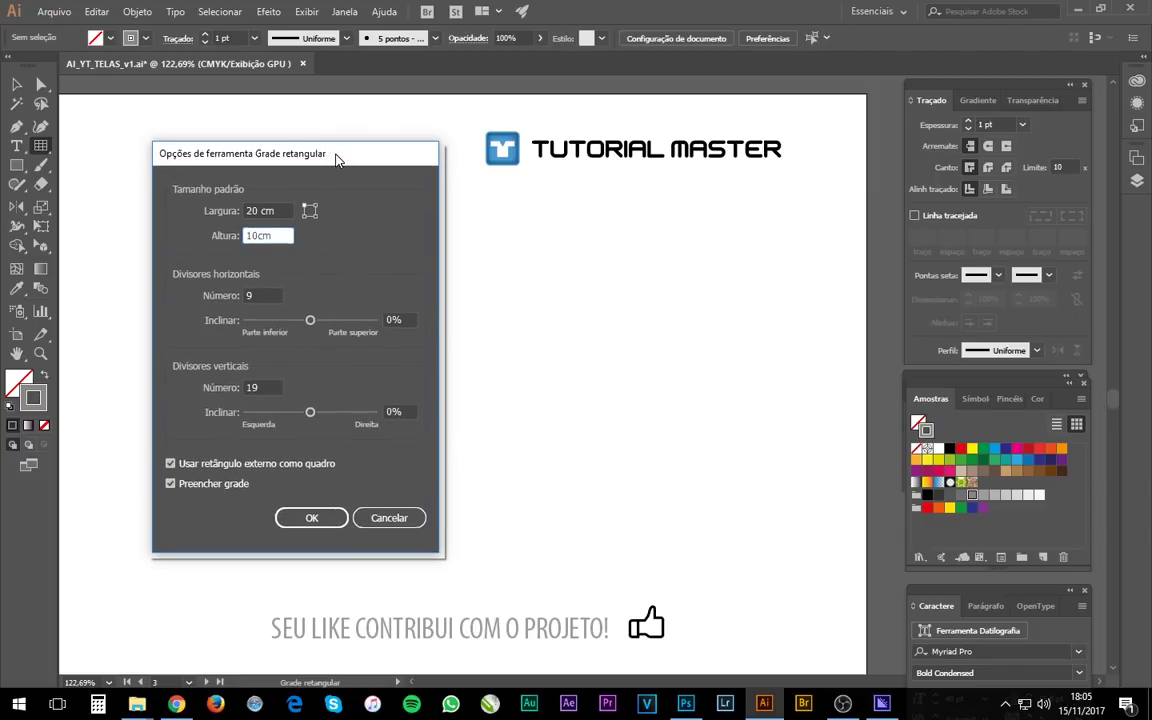
drag(320, 151, 280, 127)
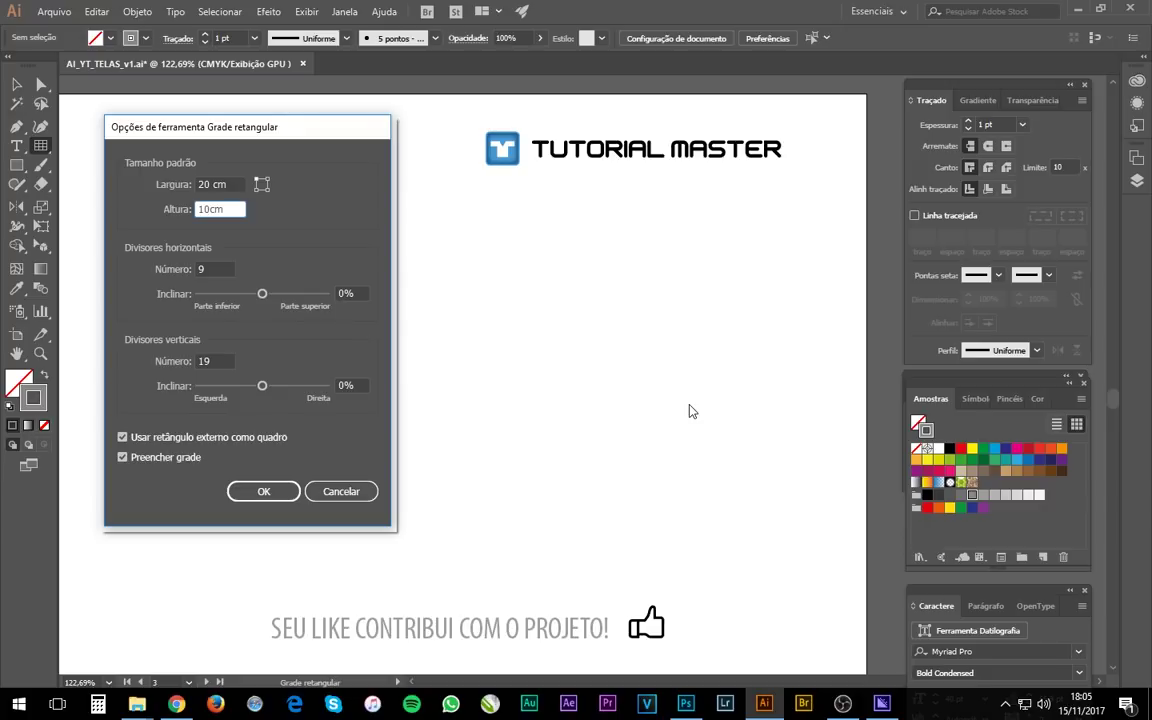
click(210, 184)
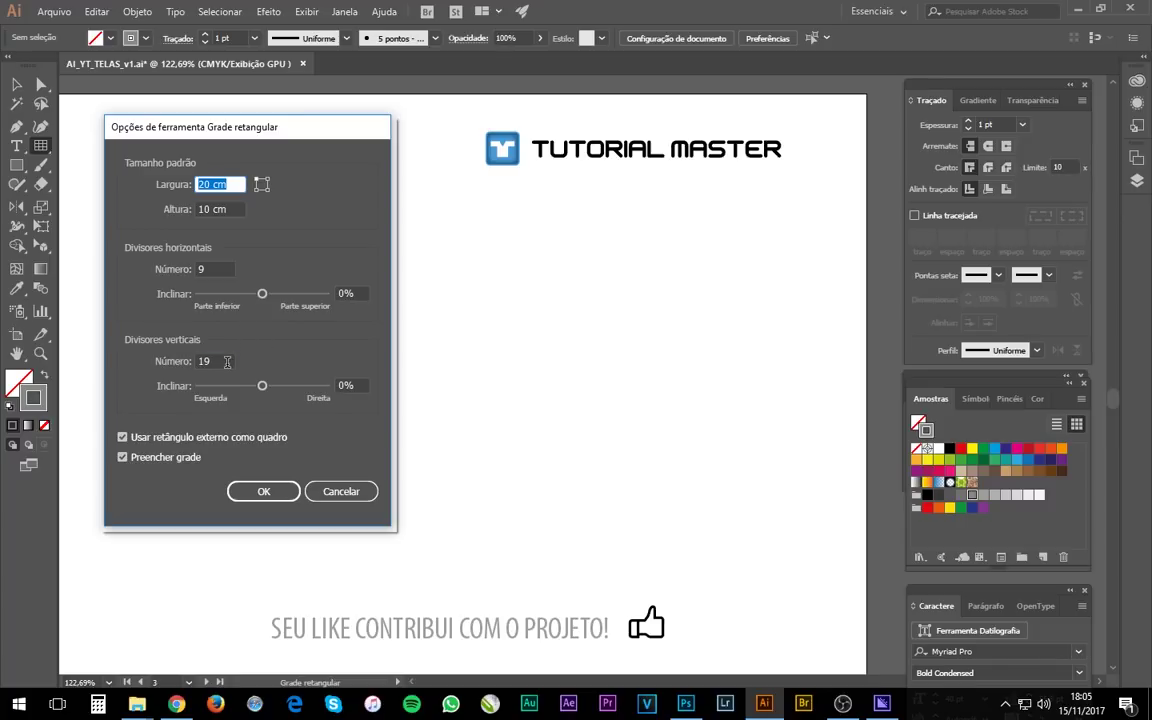
click(226, 360)
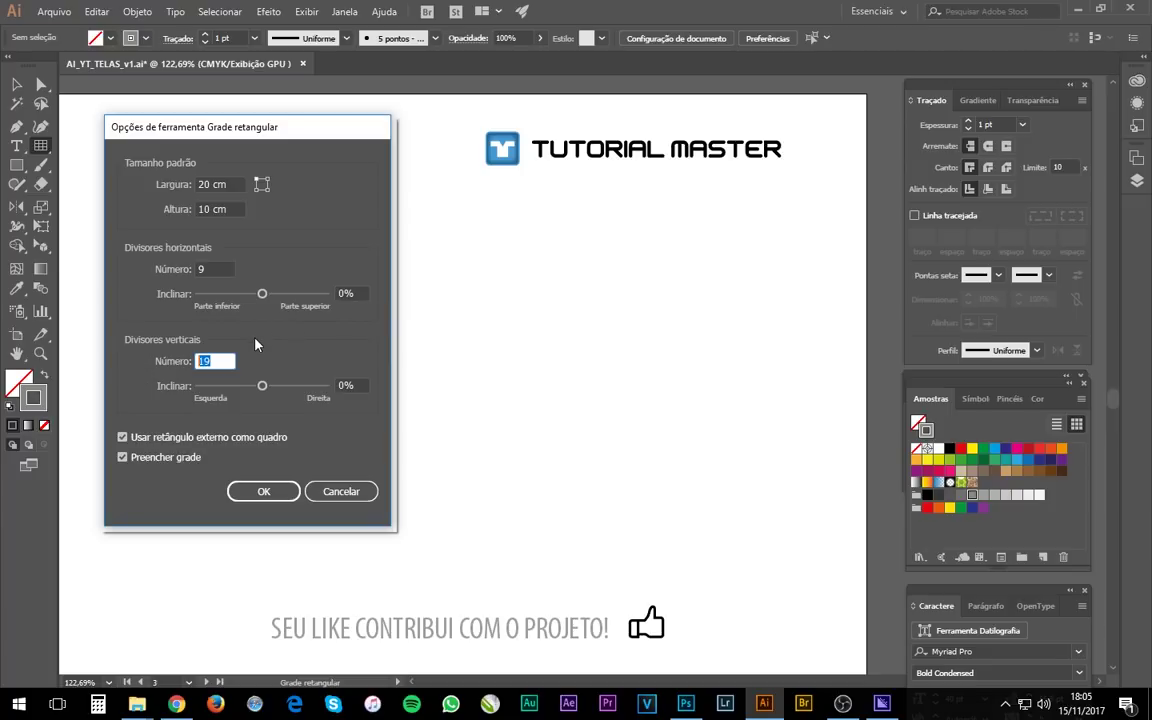
- Set vertical dividers to 19, keep horizontal dividers at 9, and create the 20 × 10 cm grid
click(216, 361)
double_click(216, 361)
text(20)
double_click(210, 361)
text(19)
mouse_move(214, 358)
mouse_down()
mouse_move(192, 352)
mouse_move(192, 362)
mouse_up()
click(222, 270)
double_click(222, 270)
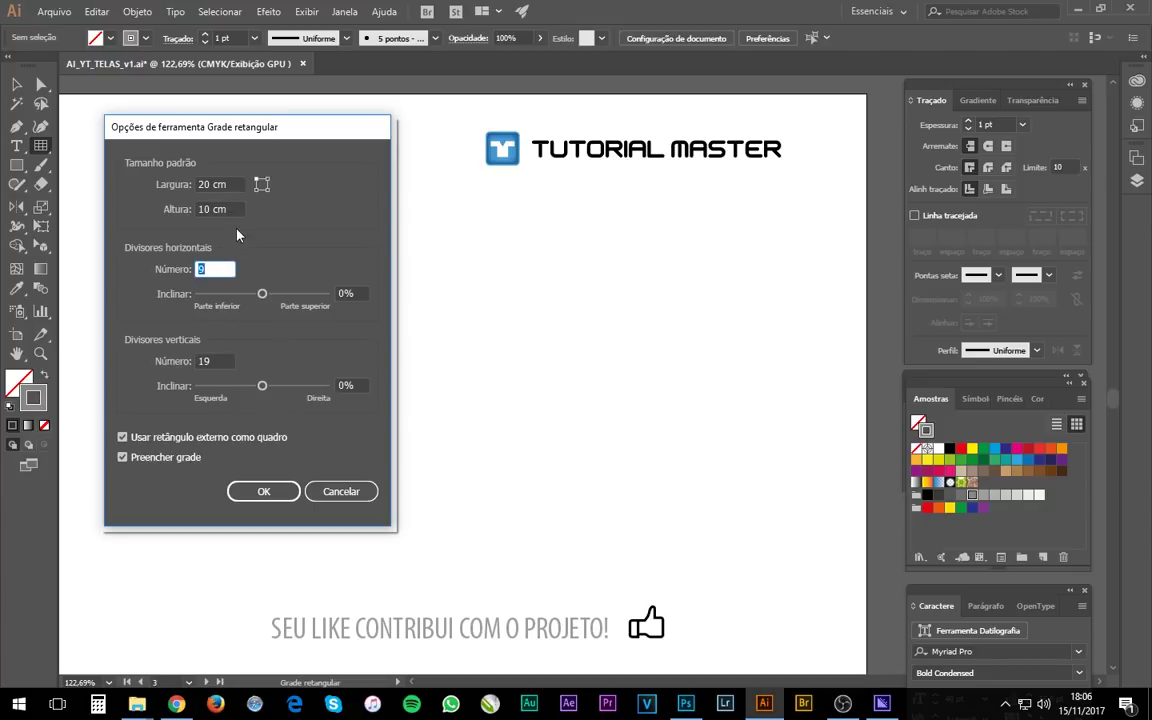
click(264, 488)
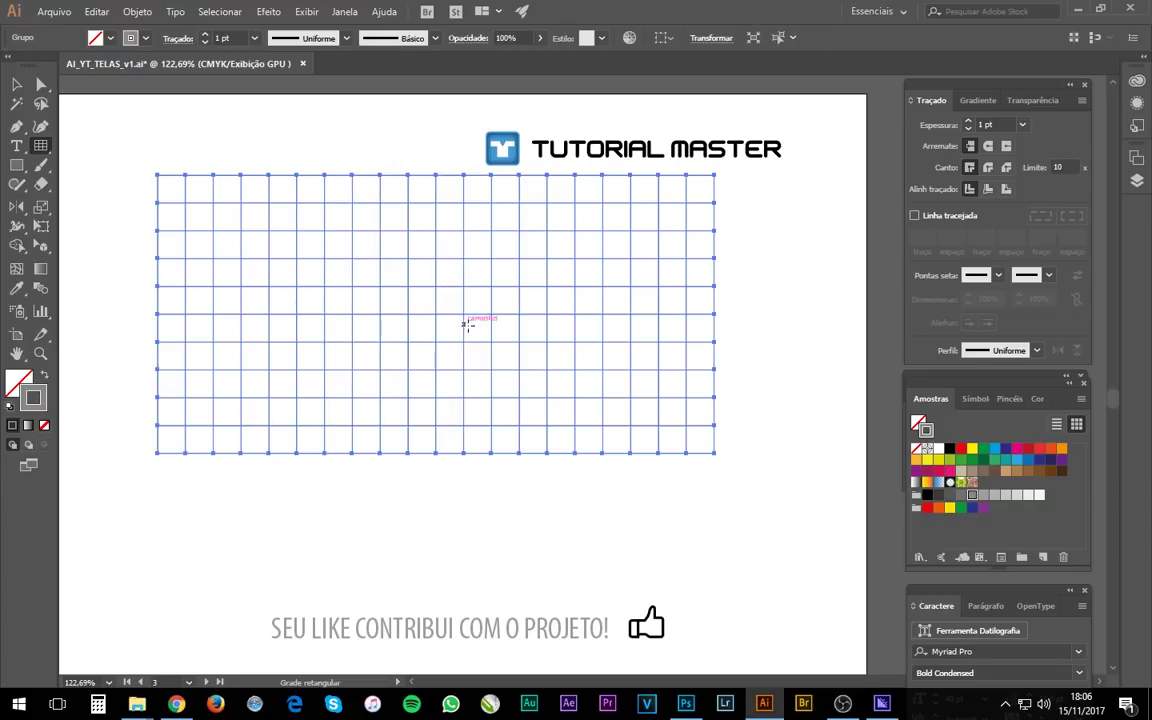
- Drag the 20 × 10 cm grid down and to the right, clear of the TUTORIAL MASTER logo
key(v)
drag(502, 318, 519, 371)
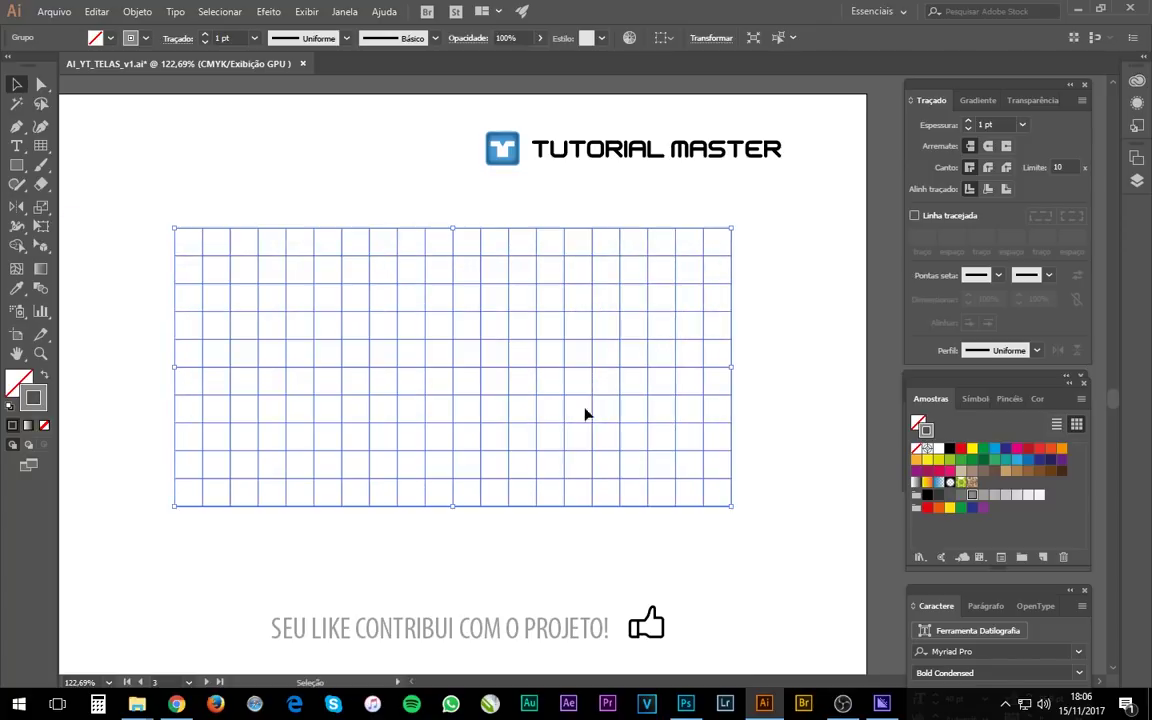